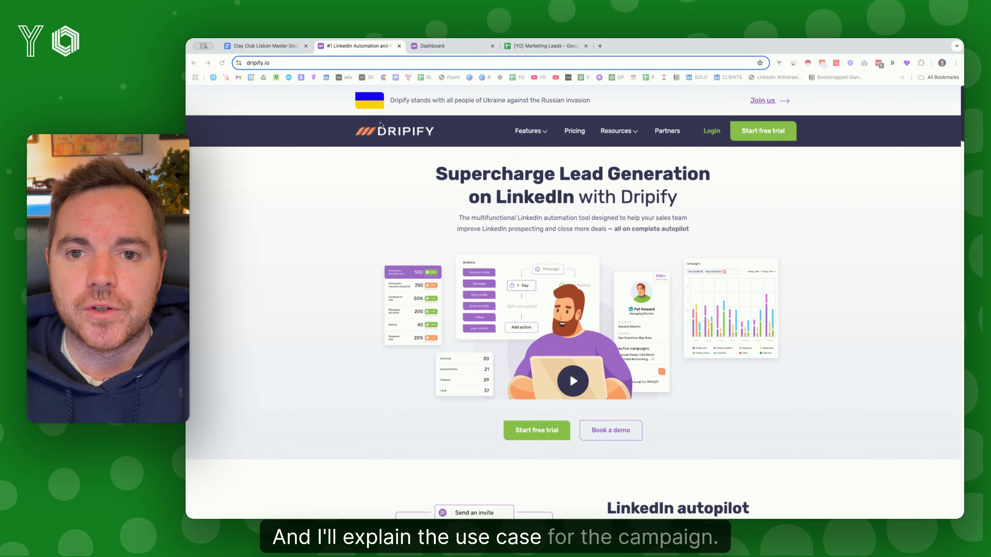
Step: Start creating a new campaign from the full campaign list in Dripify
left_click(432, 46)
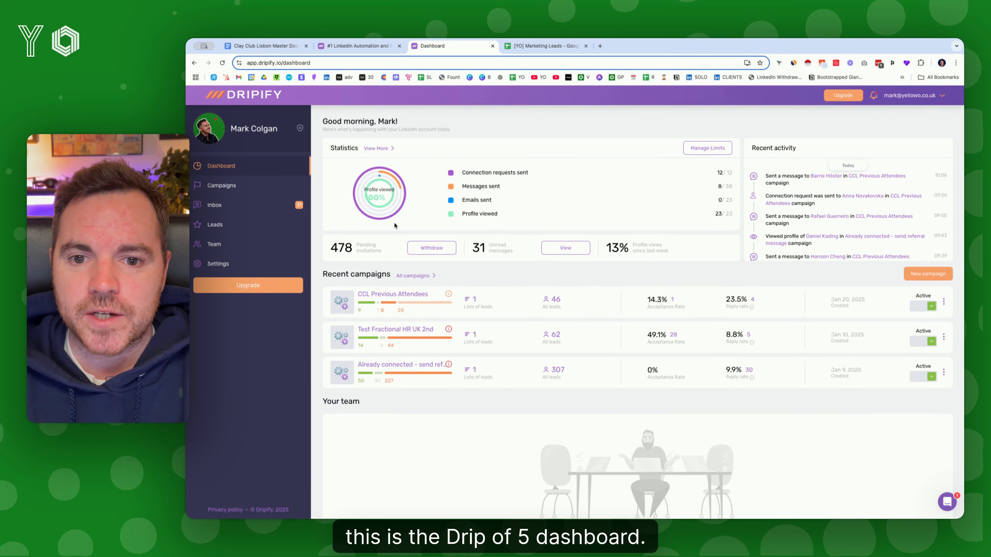
mouse_move(390, 214)
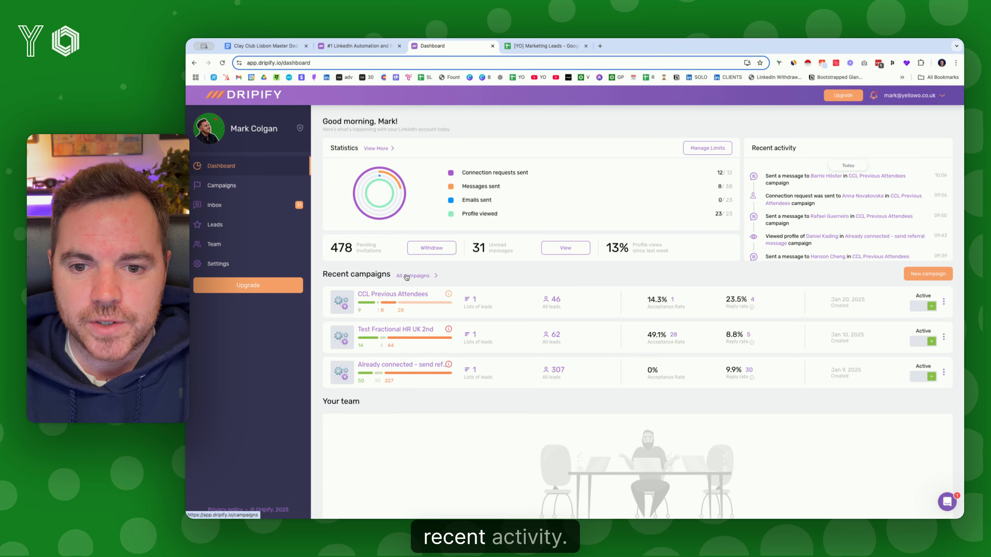
left_click(430, 275)
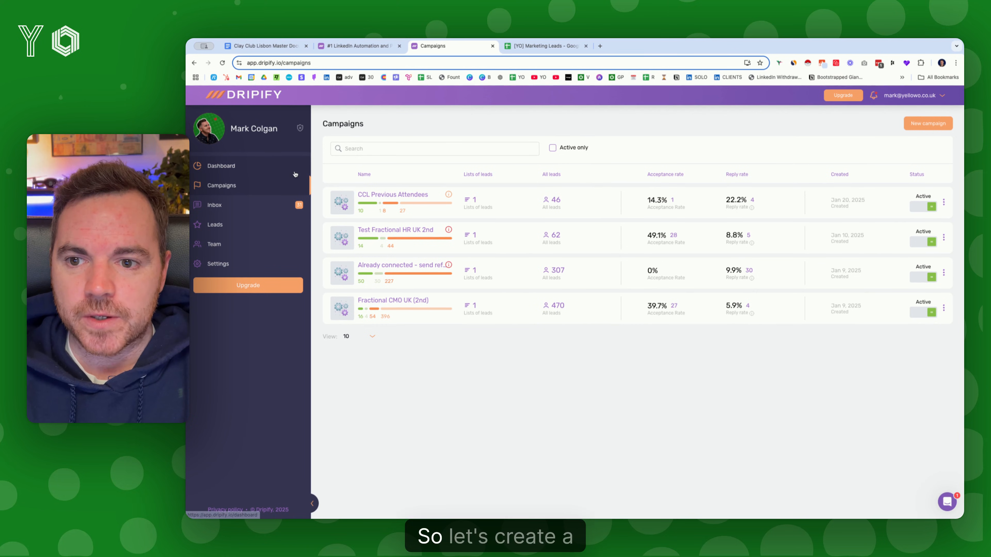
left_click(928, 123)
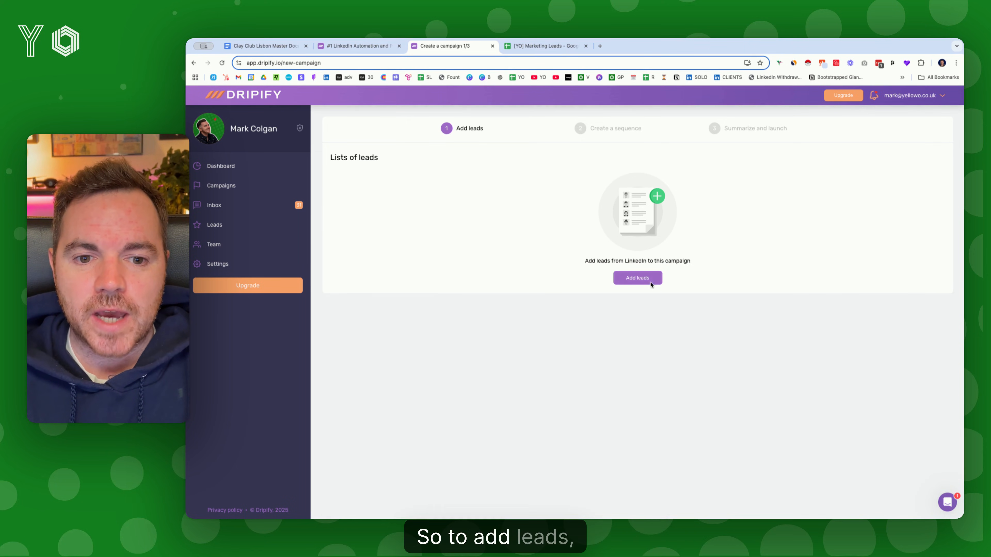
Step: Set up a new list of leads named "Lisbon Clay Club Attendees" with CSV file upload as its source
left_click(645, 280)
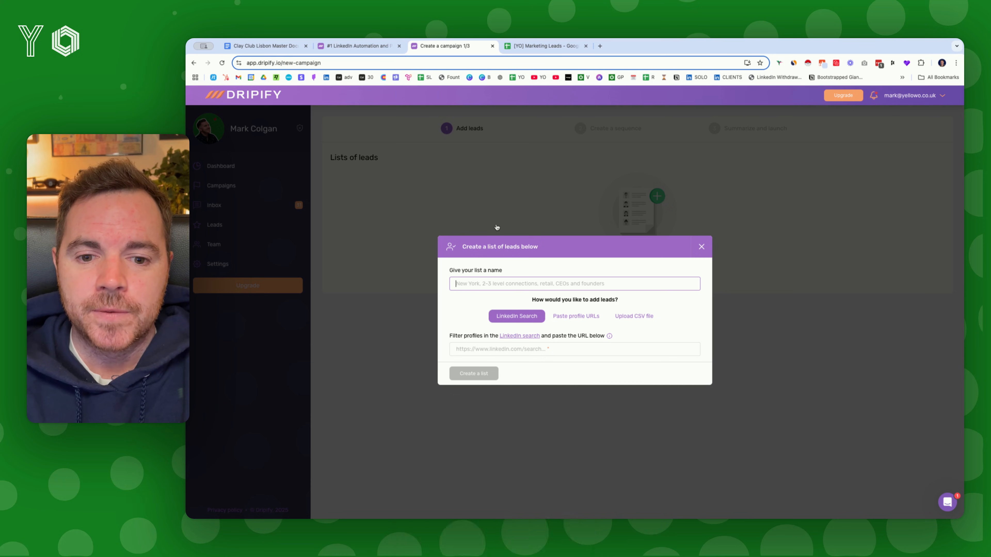
left_click(575, 316)
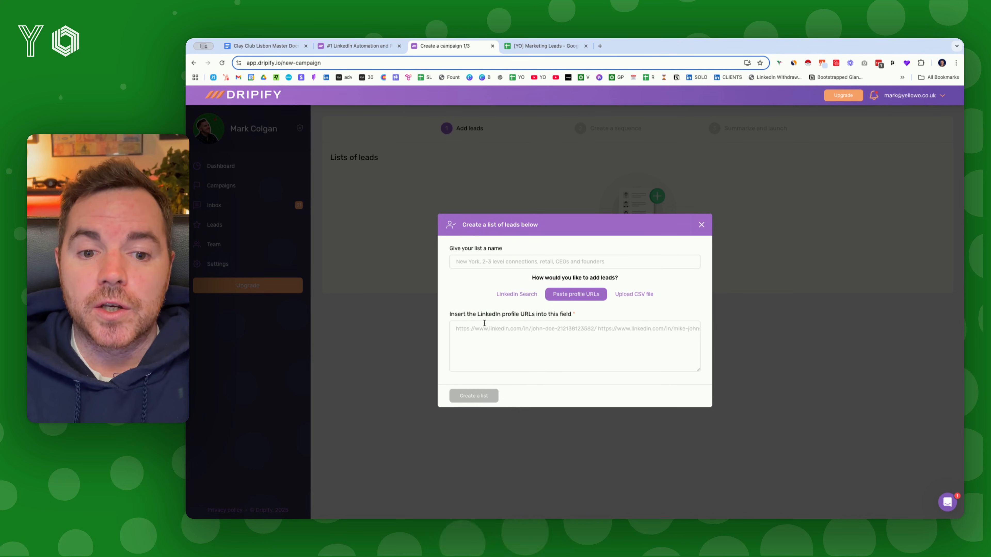
left_click(626, 300)
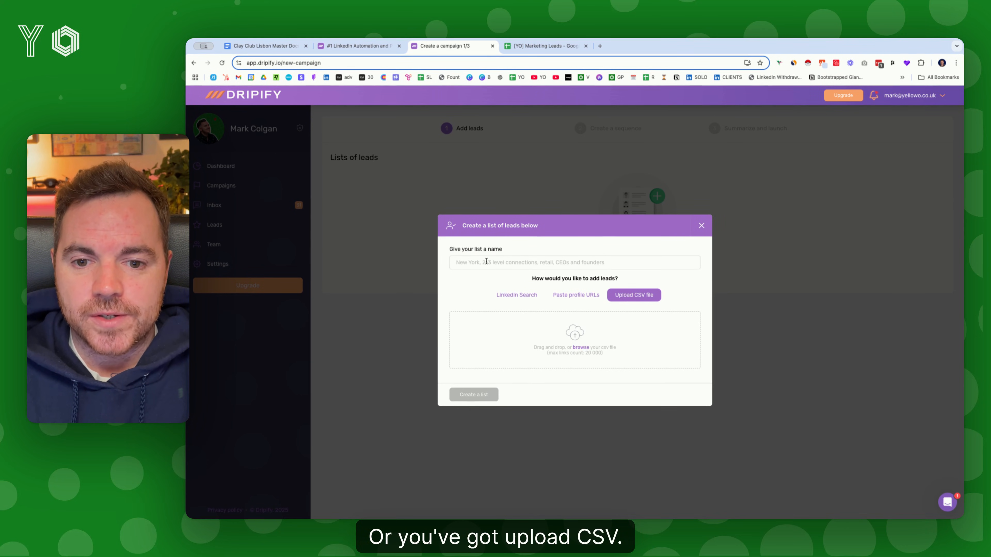
left_click(508, 264)
type("Lisbo")
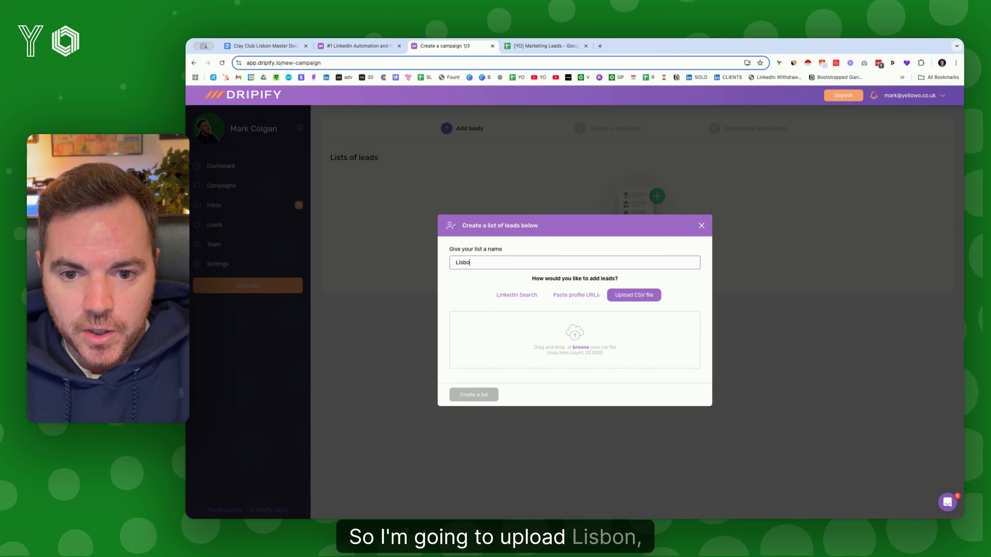
type("n Clay Club Attendees")
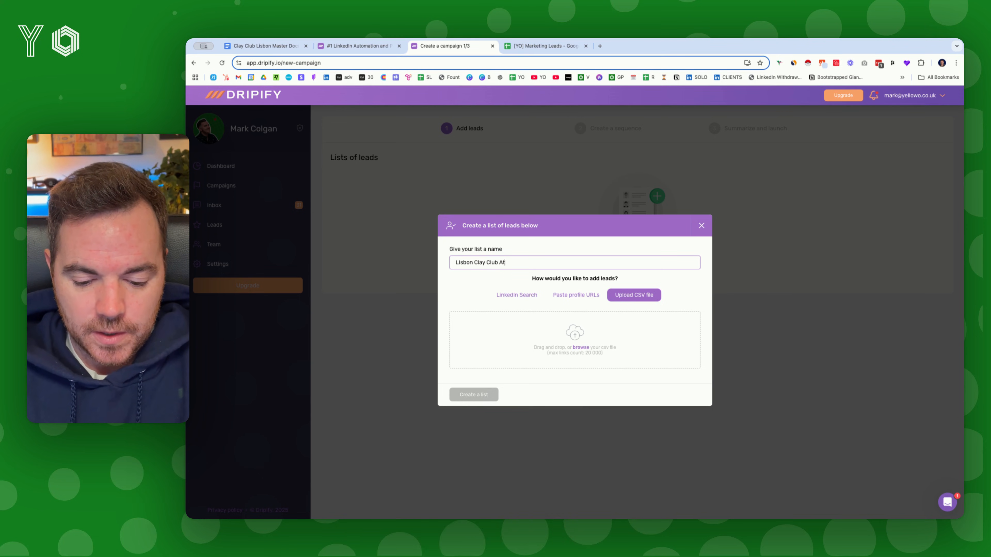
Step: Create the leads list from "[YO] Marketing Leads - Clay Lisbon (1).csv" in Downloads and continue to the sequence stage
left_click(580, 347)
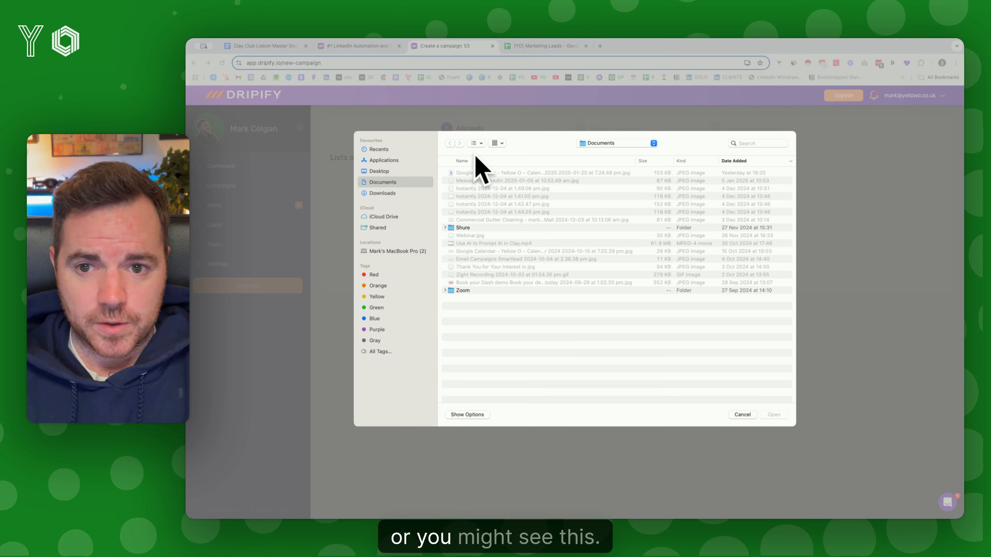
left_click(386, 193)
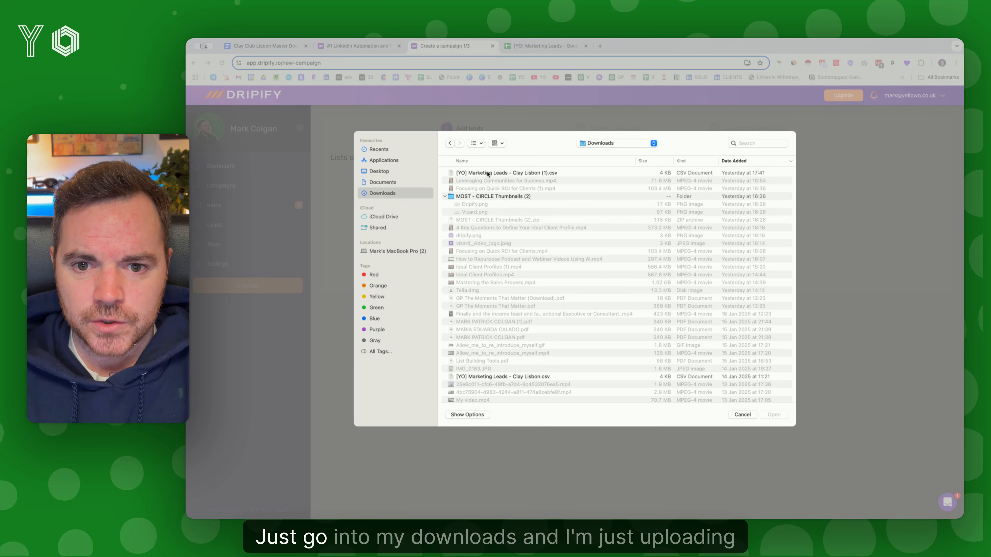
left_click(471, 173)
left_click(767, 414)
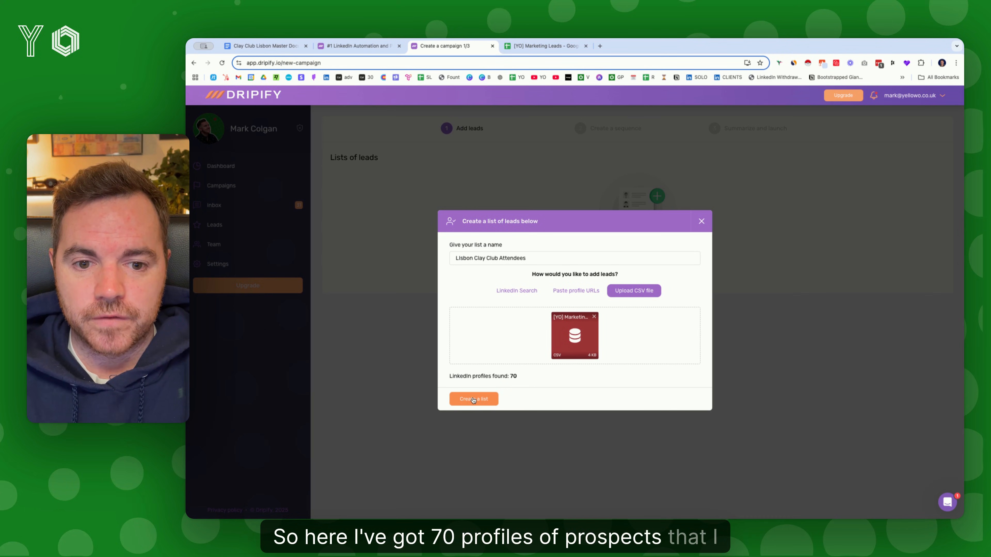
left_click(473, 399)
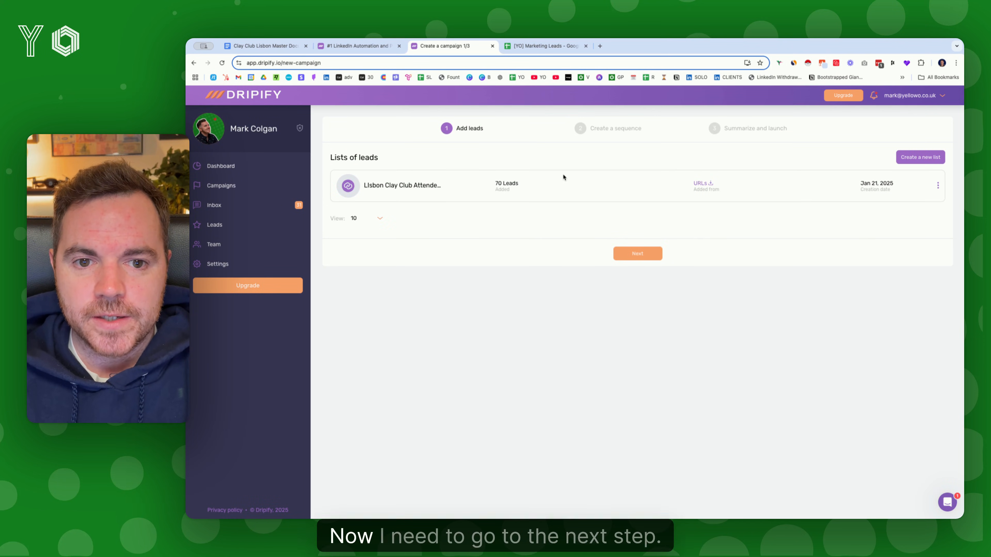
left_click(640, 254)
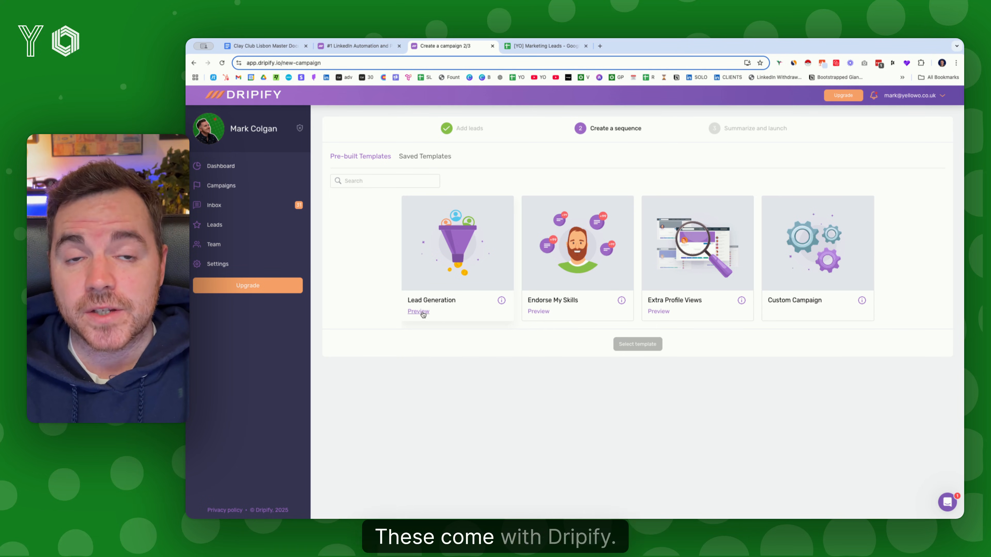
Step: Preview the Lead Generation template, close it, and select the Custom Campaign template for the sequence
left_click(420, 312)
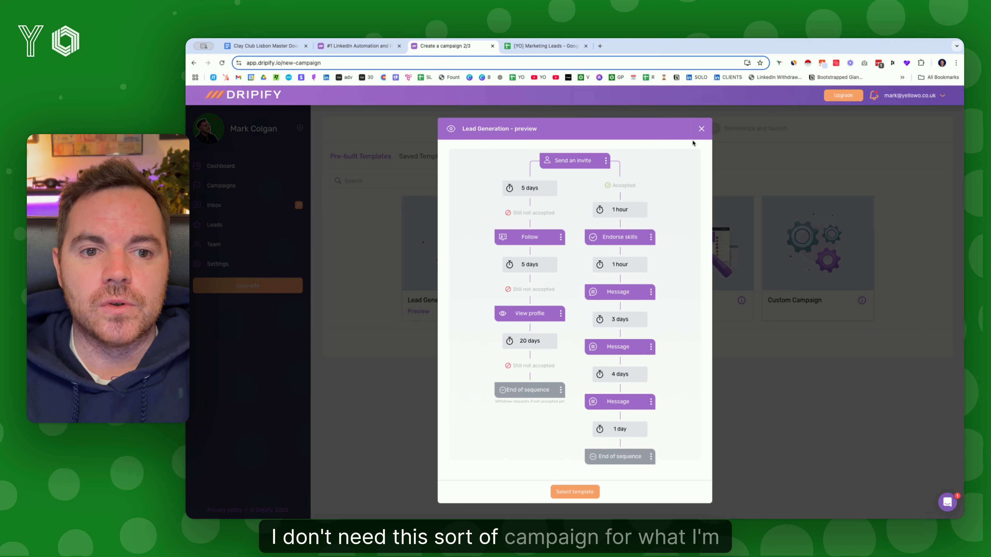
left_click(701, 129)
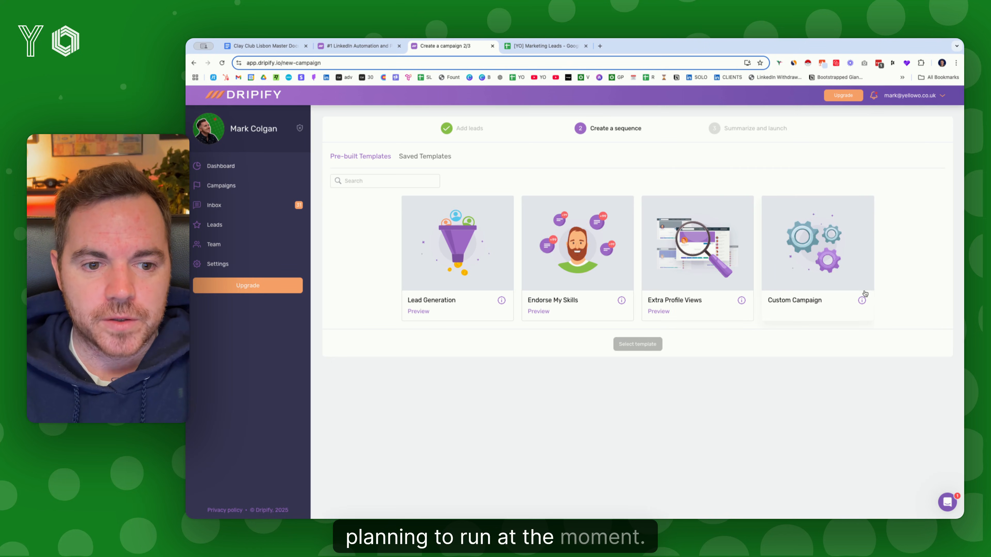
left_click(796, 304)
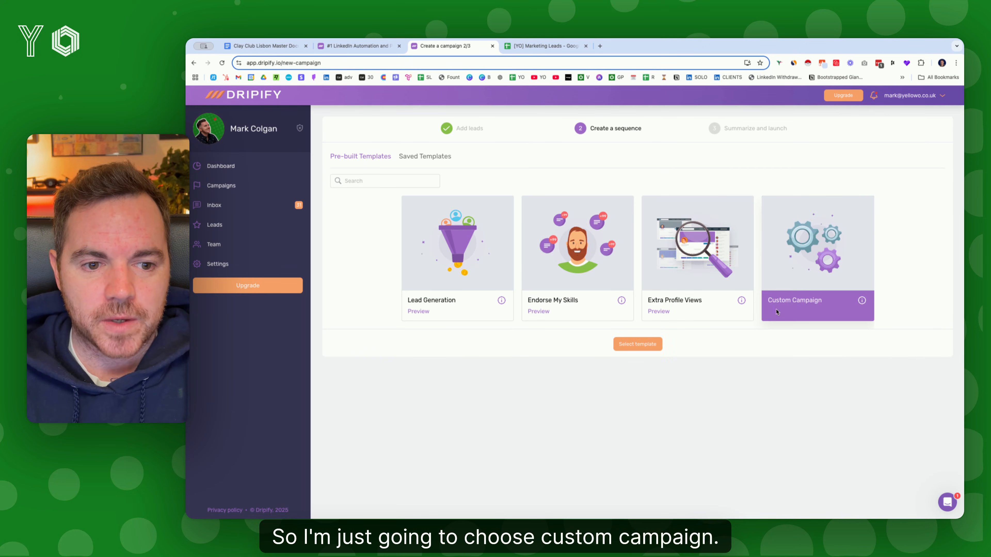
left_click(638, 344)
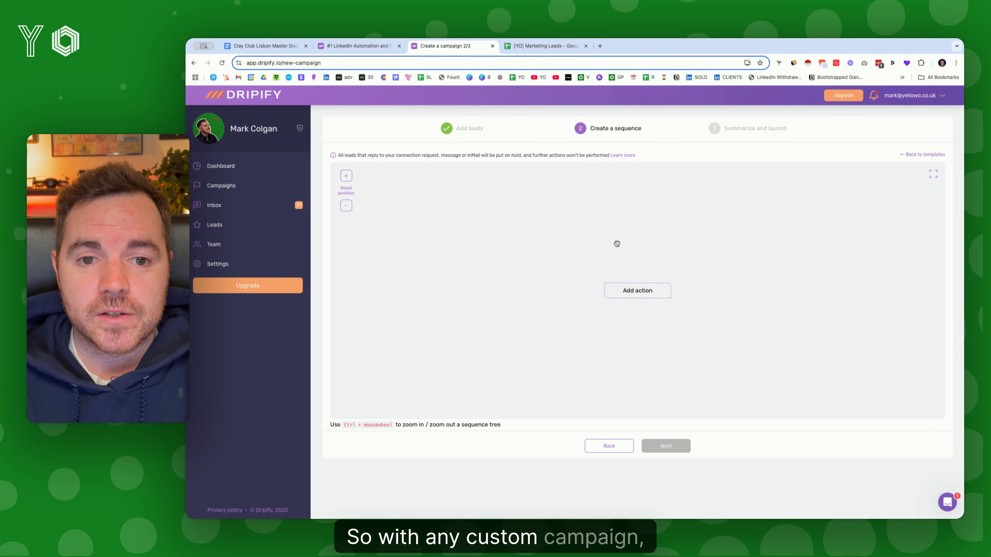
Step: Begin the sequence with an "If connected" condition and add a "Send an invite" action on its No branch
scroll(616, 243, "down", 1)
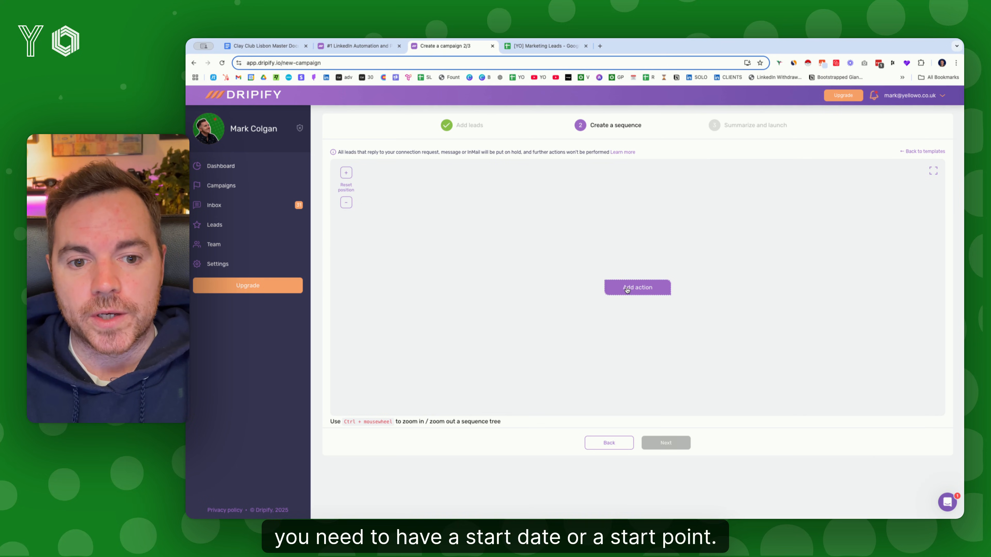
left_click(636, 287)
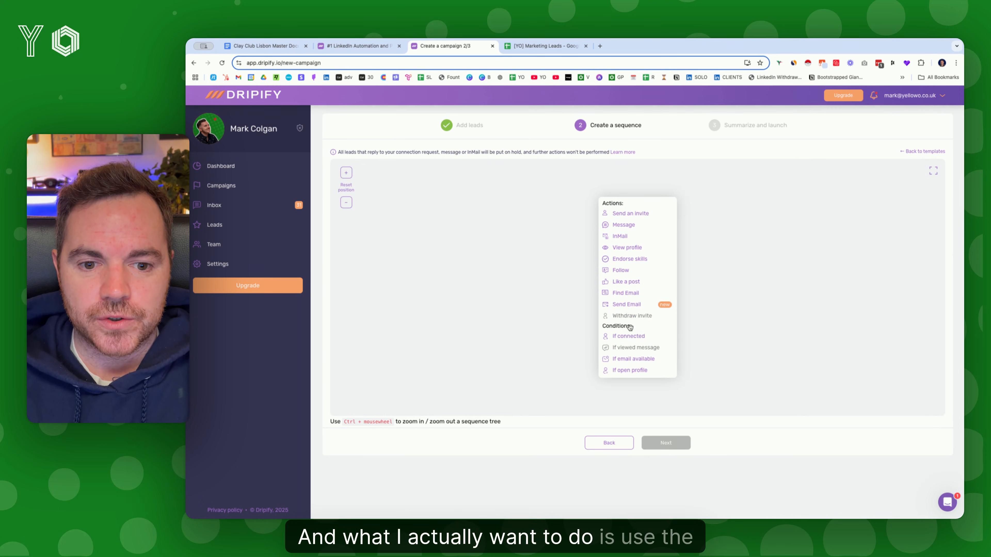
left_click(638, 335)
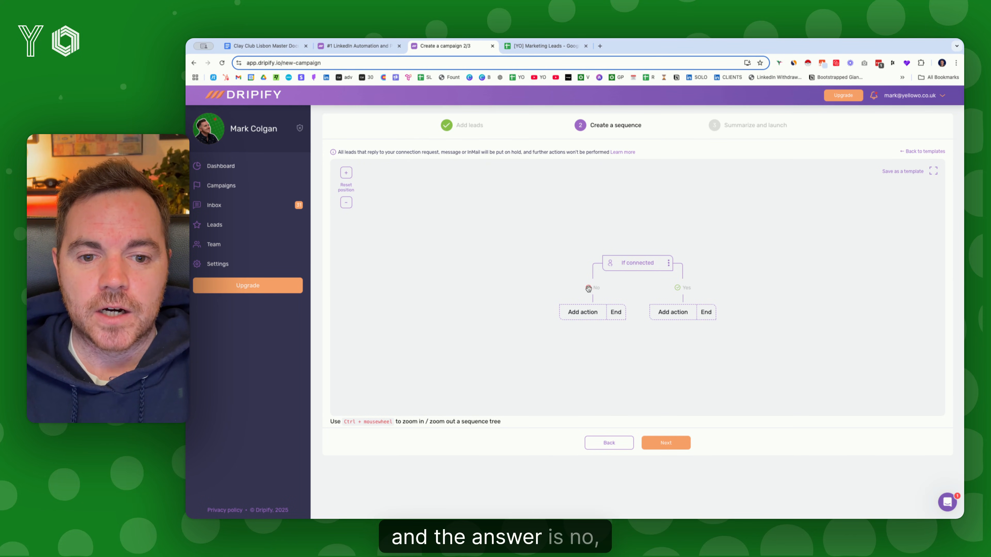
left_click(584, 312)
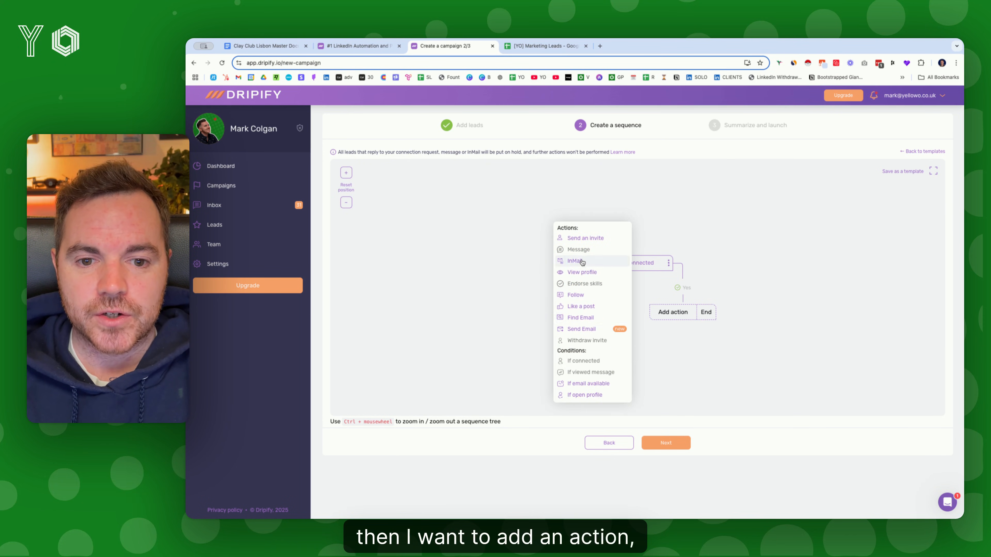
left_click(584, 242)
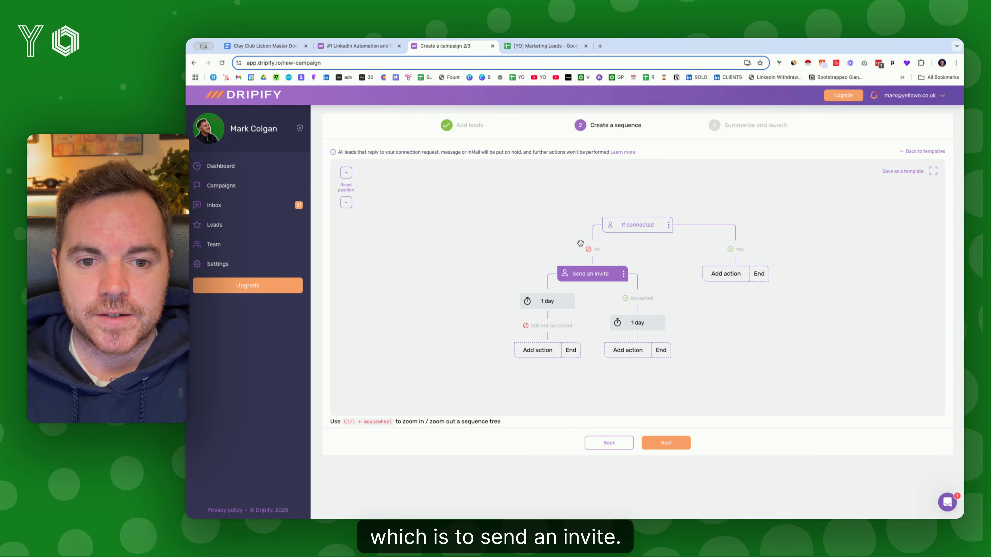
Step: Copy the "If not connected" connection message from the Clay Club Lisbon Master Document into the invite's personalized note in Dripify
left_click(590, 277)
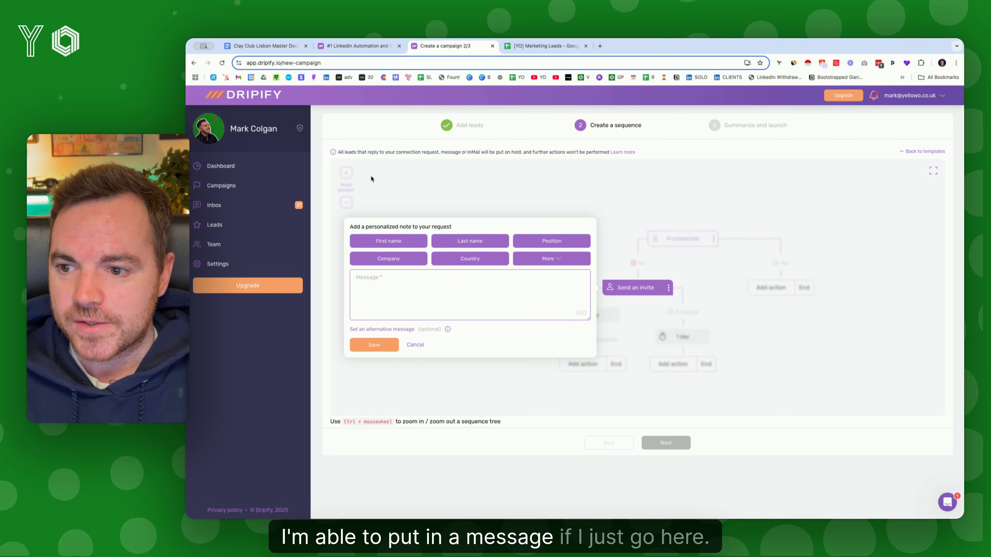
left_click(265, 46)
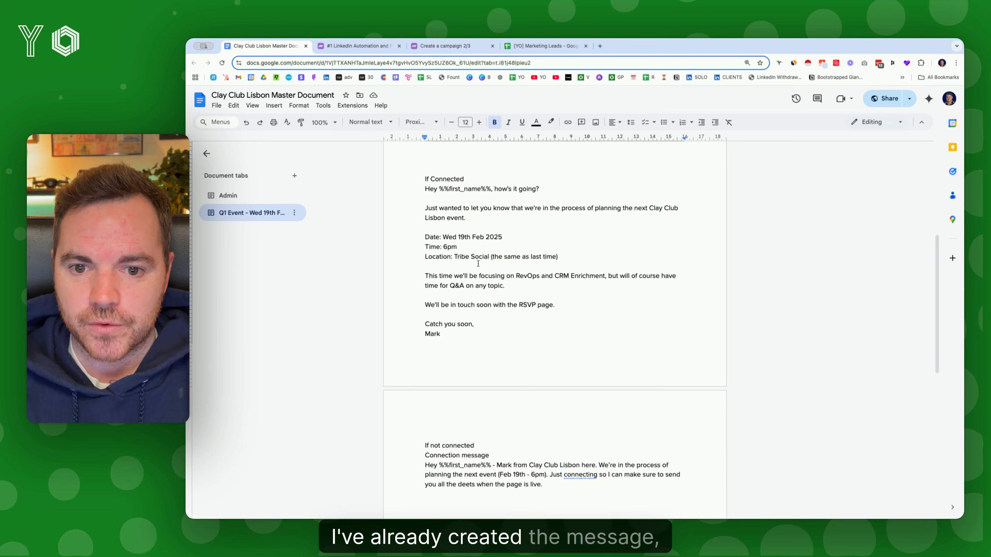
scroll(478, 263, "down", 5)
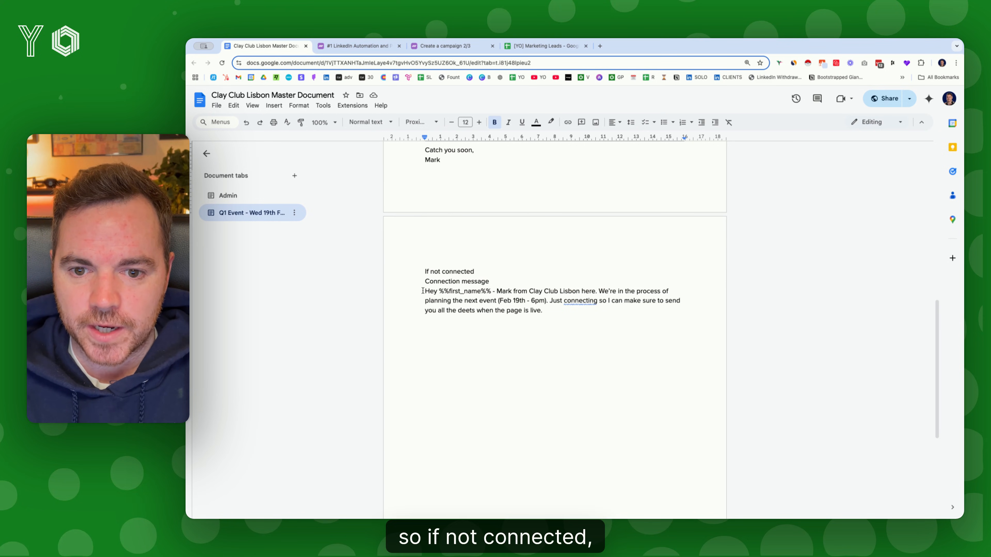
left_click_drag(422, 291, 546, 311)
key("super+c")
left_click(445, 46)
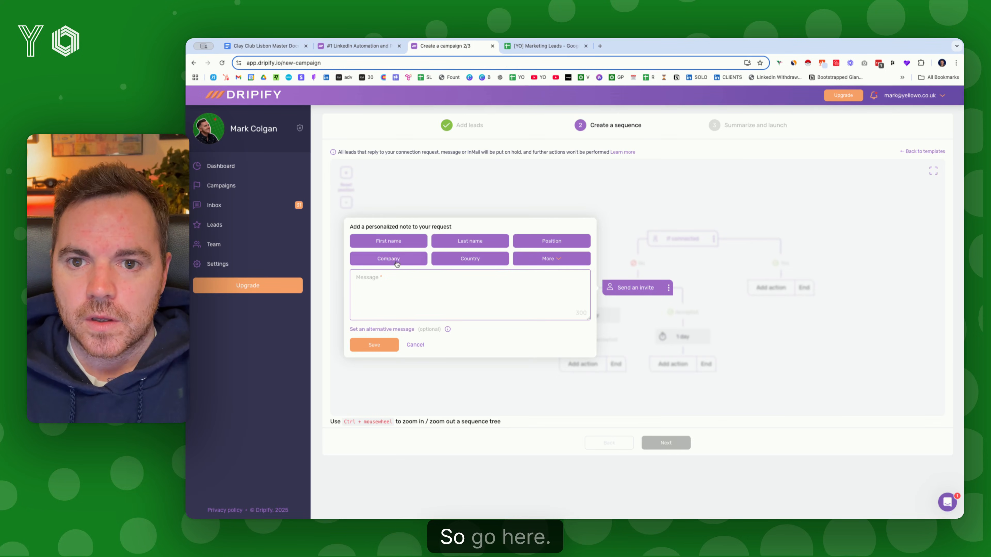
left_click(357, 278)
key("super+v")
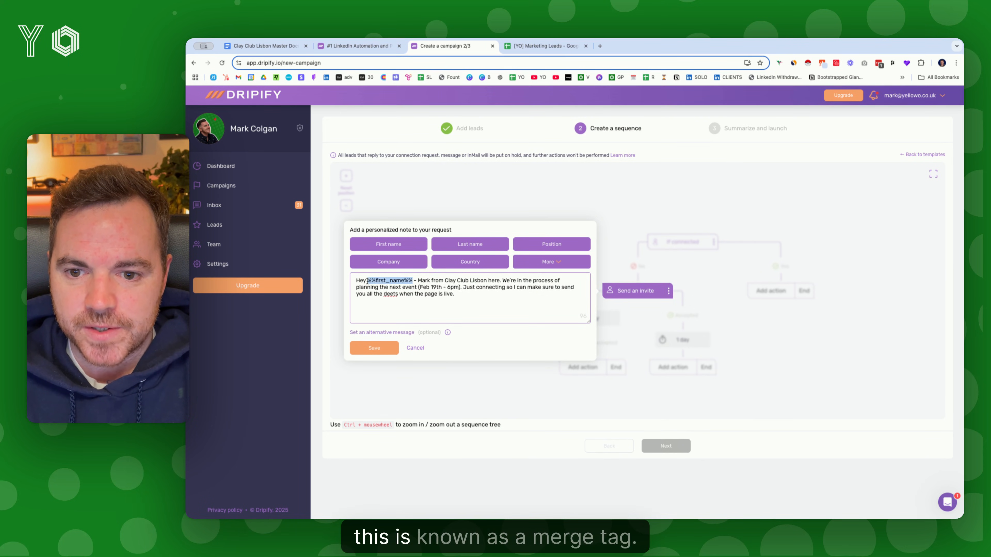
Step: Reinsert the note's first-name merge tag, add "Hope all is well." and the sender's first name at the end, and save the note
key("BackSpace")
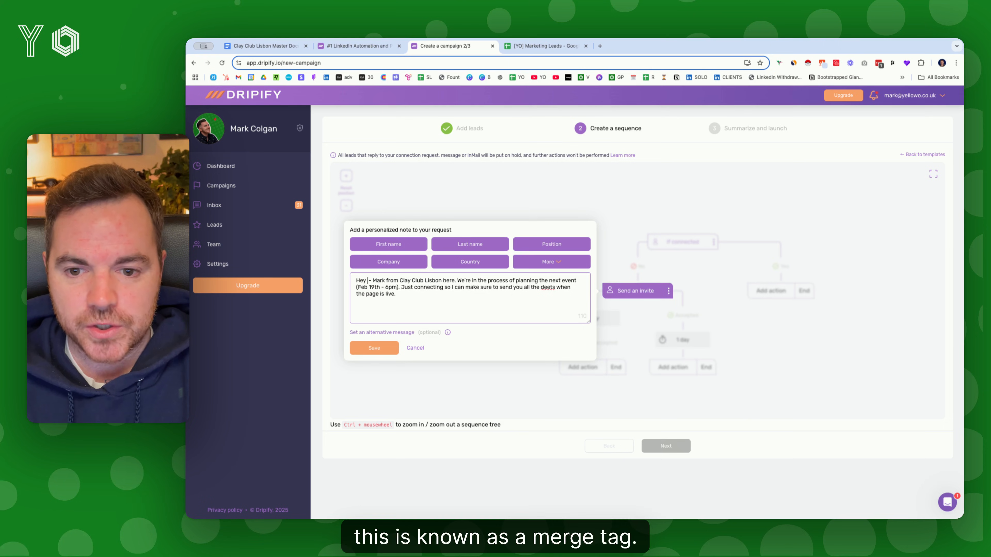
left_click(394, 245)
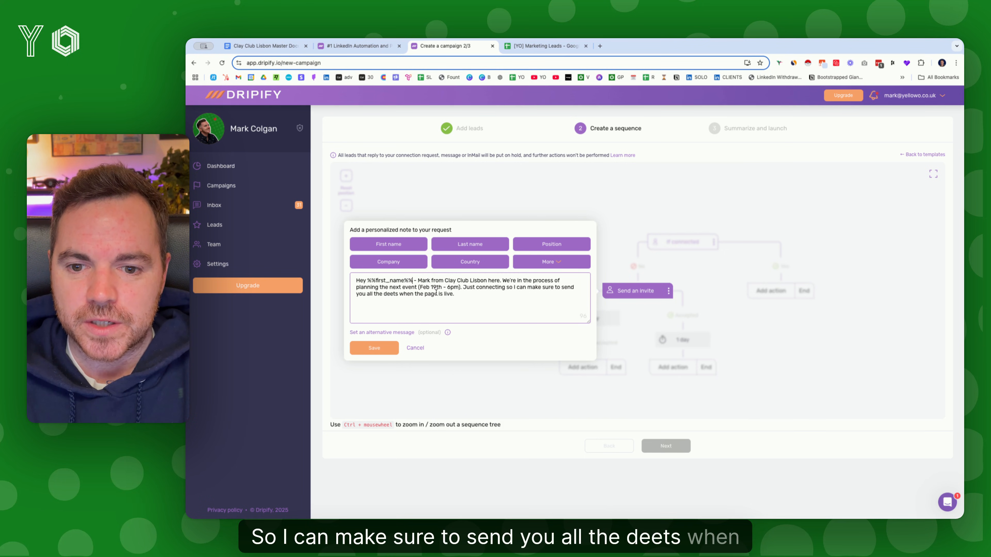
type("Hope a")
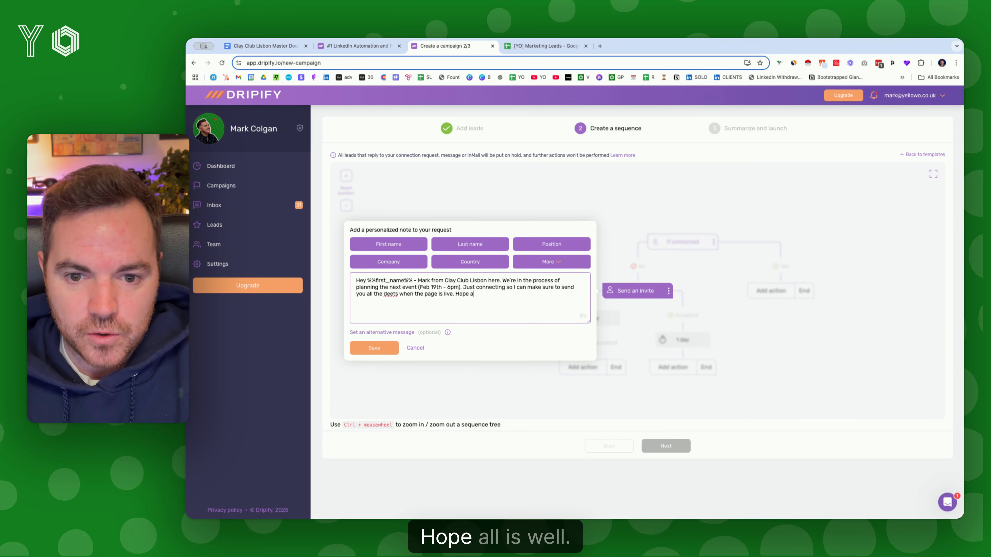
type("ll is well. Mark")
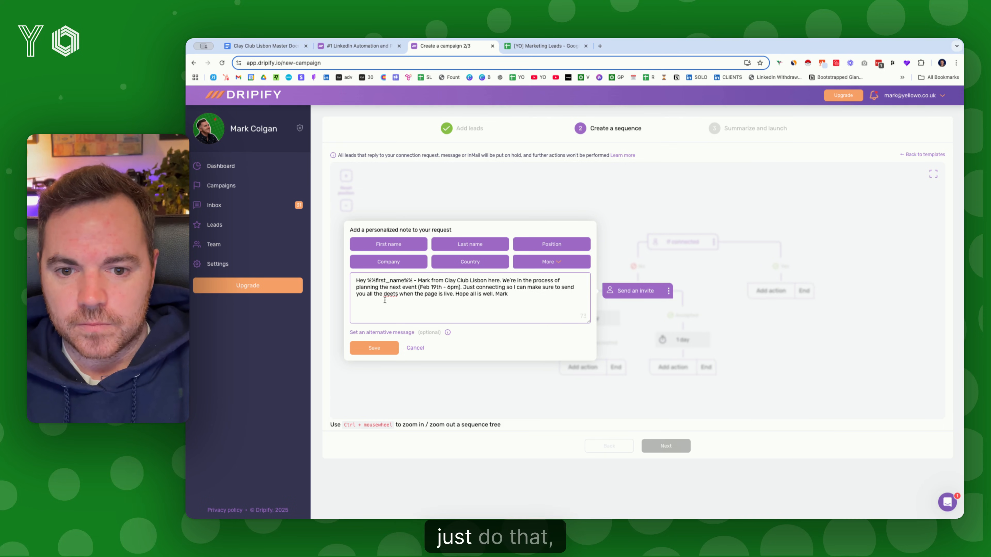
left_click(373, 348)
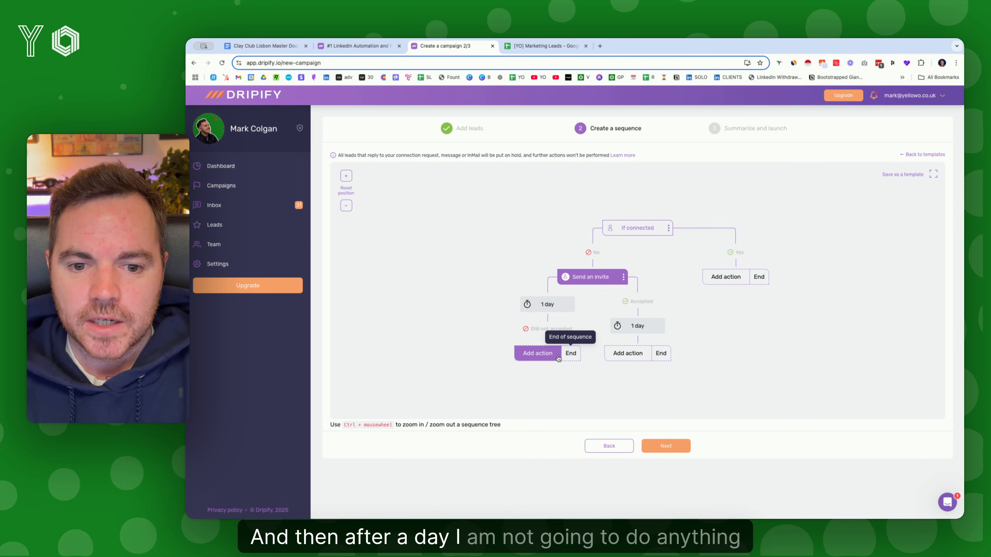
Step: Set the delay on the invite's "Still not accepted" branch to 30 days
left_click(548, 305)
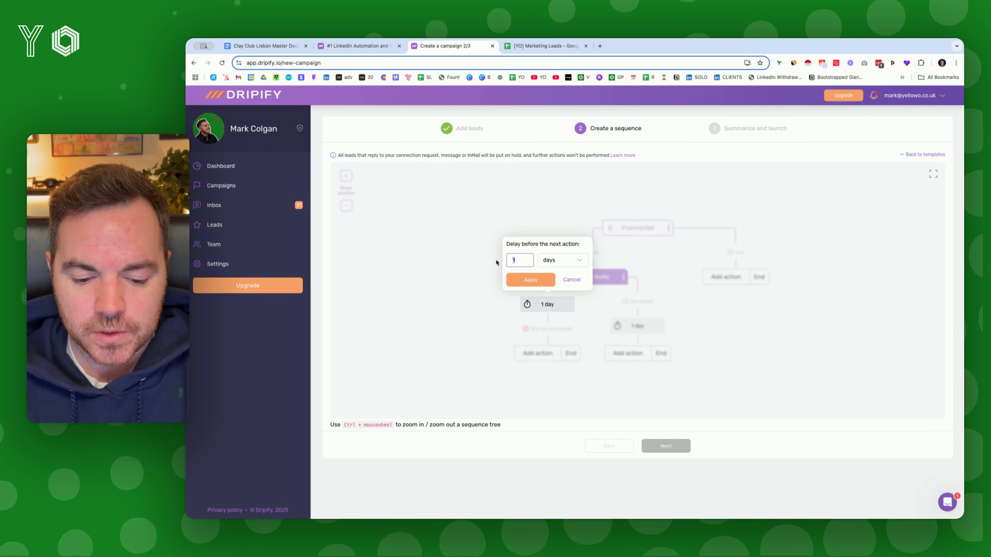
key("BackSpace")
type("30")
left_click(522, 278)
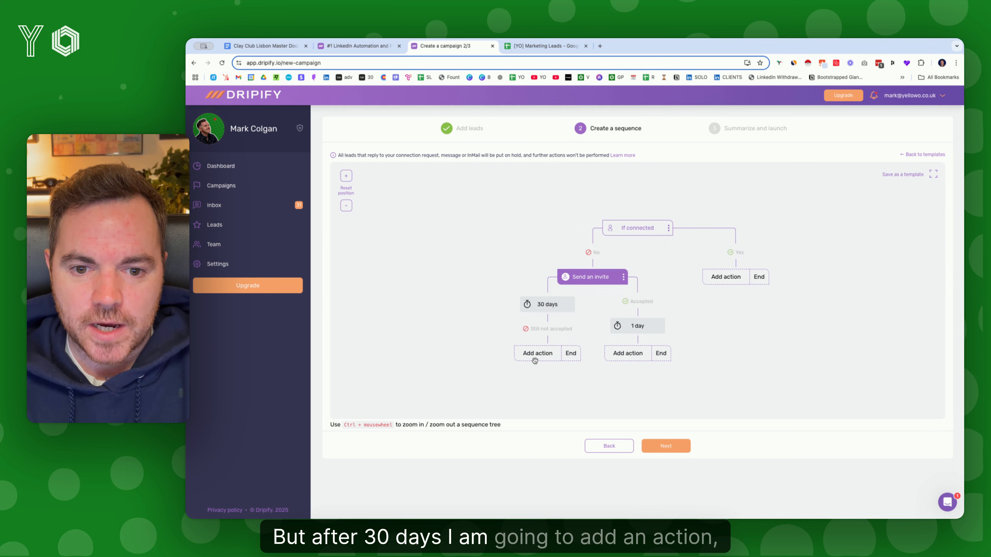
Step: Add a "Withdraw invite" action to the "Still not accepted" branch and end the sequence on both of the invite's branches
left_click(542, 356)
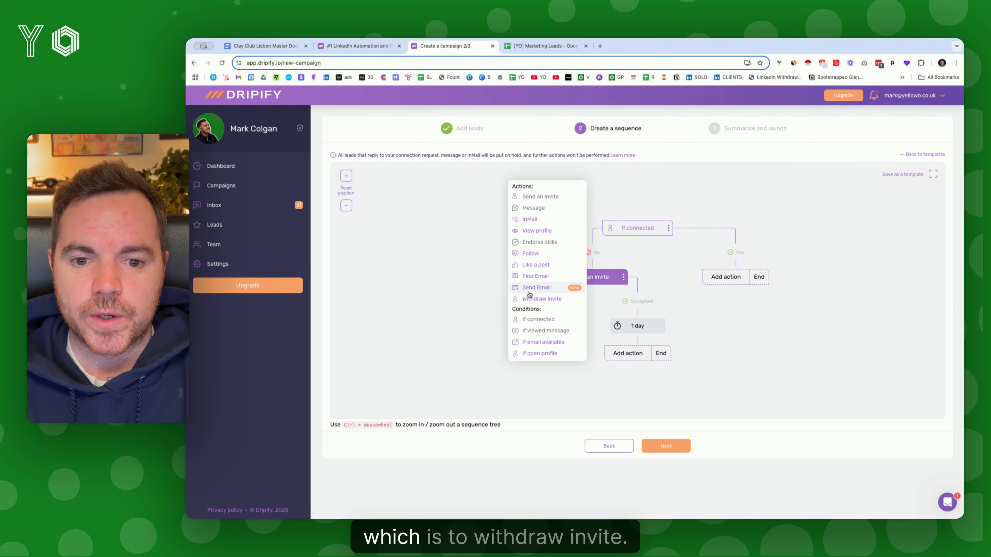
left_click(539, 299)
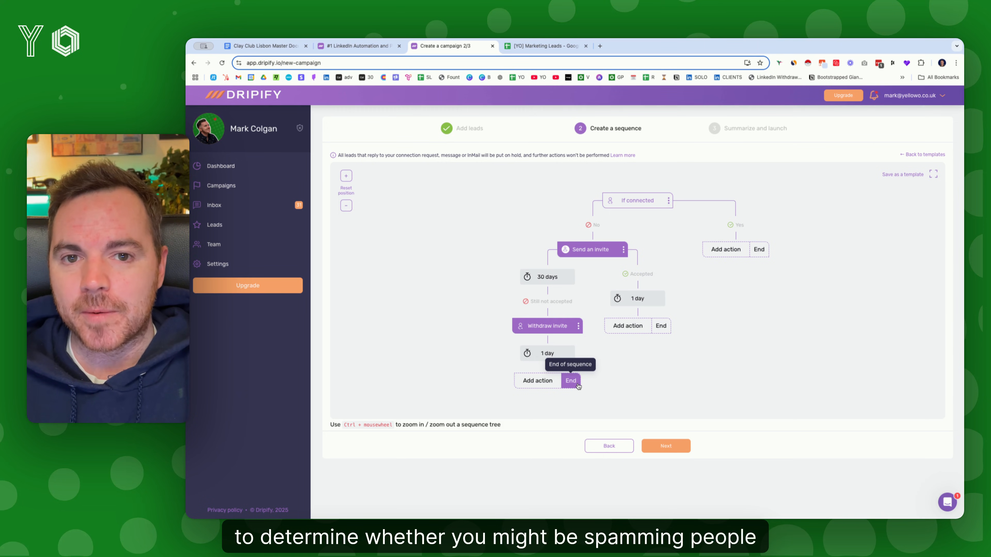
left_click_drag(578, 386, 580, 386)
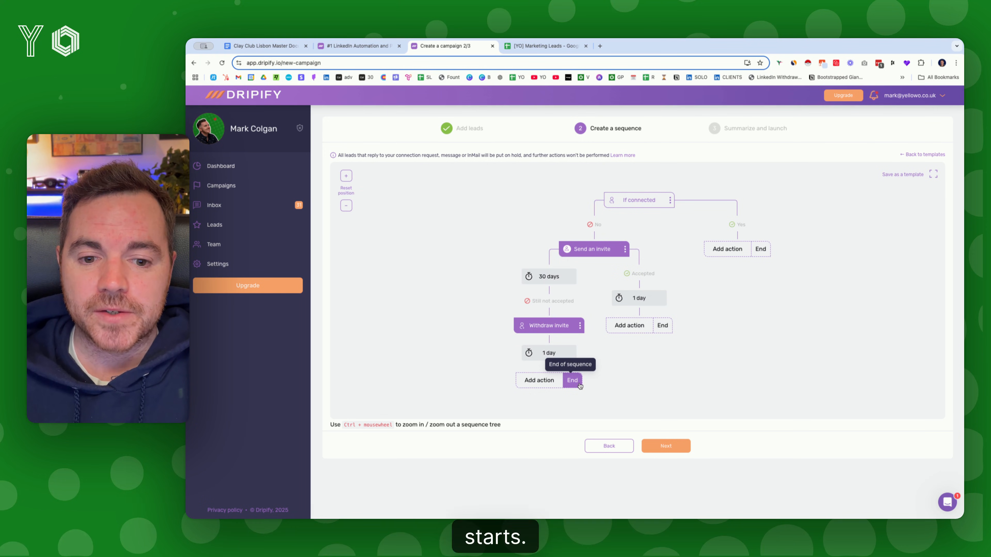
left_click_drag(580, 386, 575, 386)
left_click(575, 386)
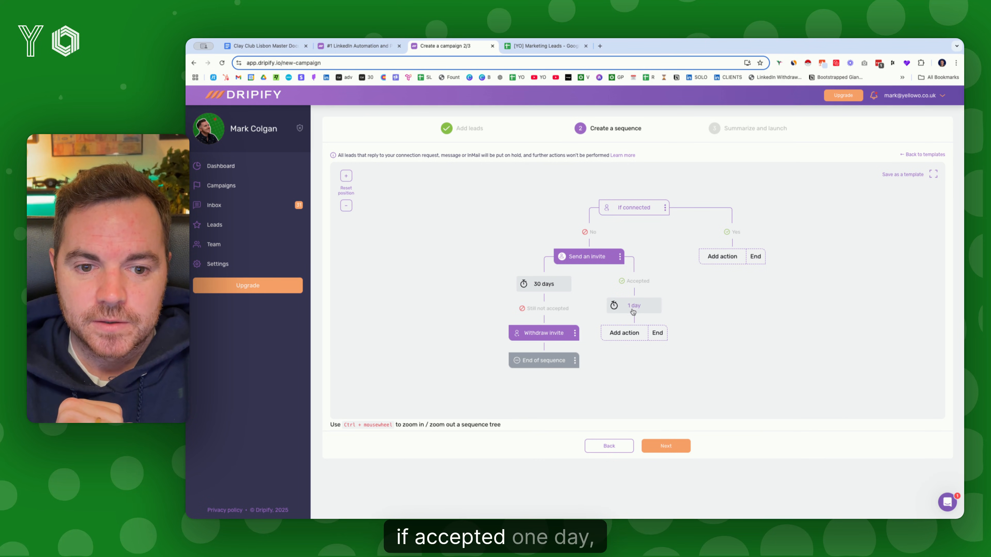
left_click(657, 333)
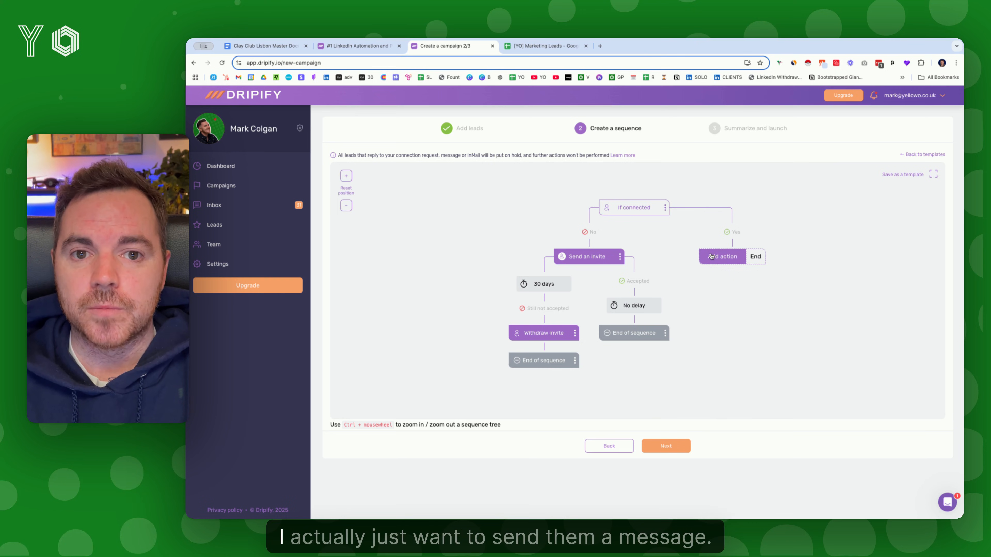
Step: Add a Message action to the Yes branch and fill it with the "If Connected" message copied from the Clay Club Lisbon Master Document
left_click(719, 260)
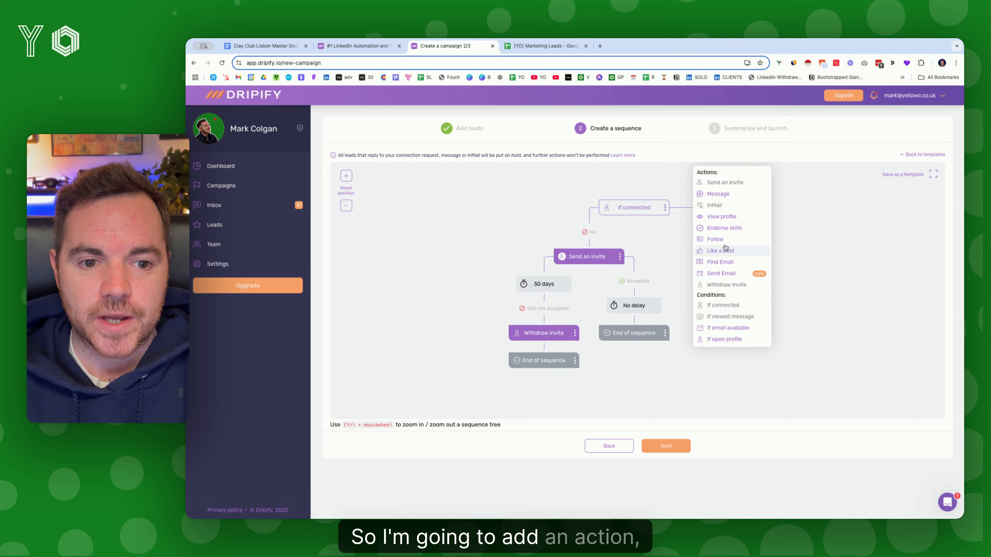
left_click(718, 194)
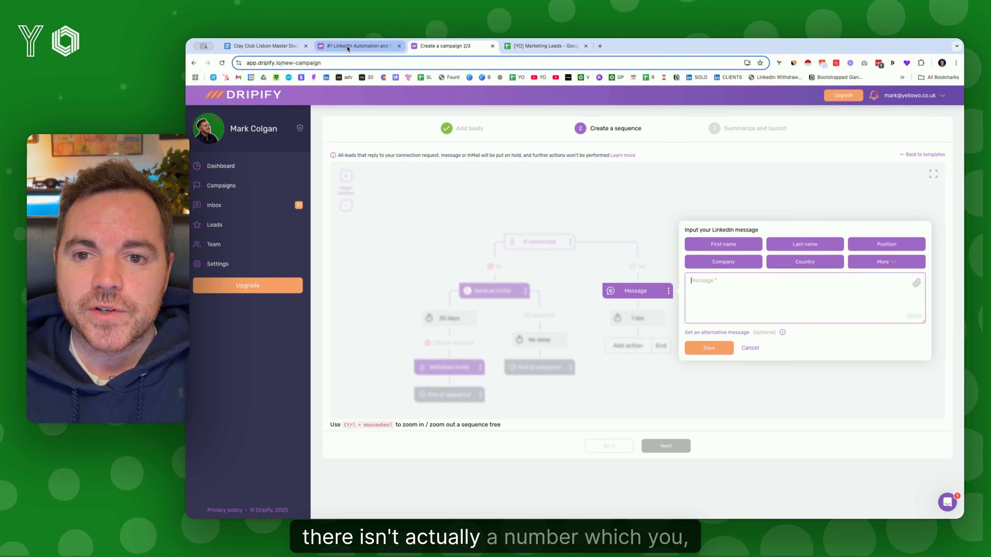
left_click(285, 50)
scroll(464, 222, "up", 5)
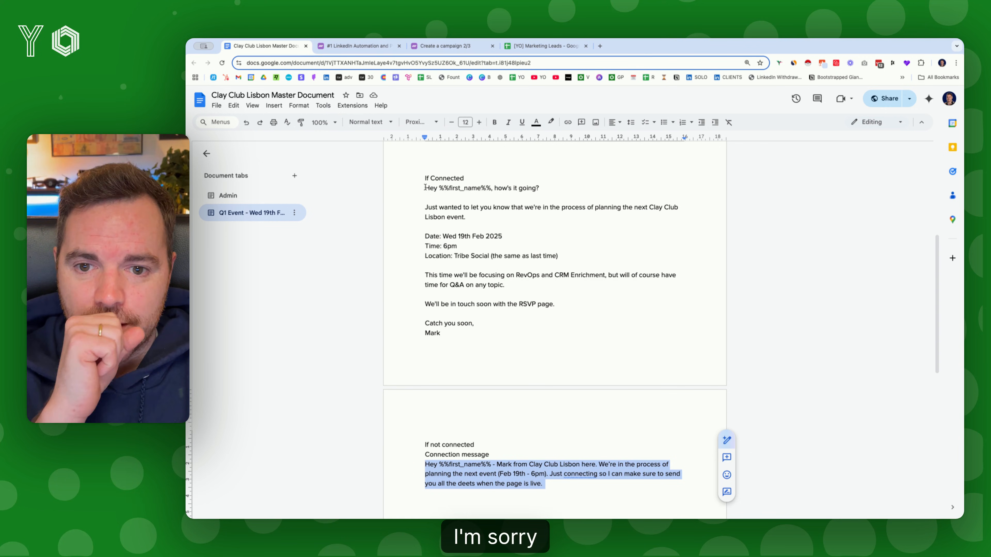
left_click_drag(426, 188, 533, 334)
key("super+c")
left_click(453, 45)
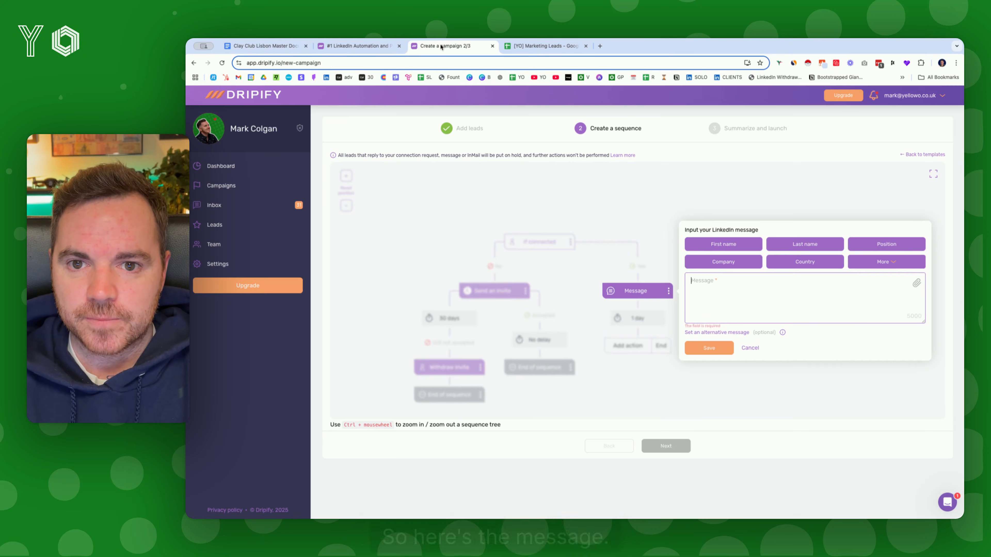
key("super+v")
left_click(265, 45)
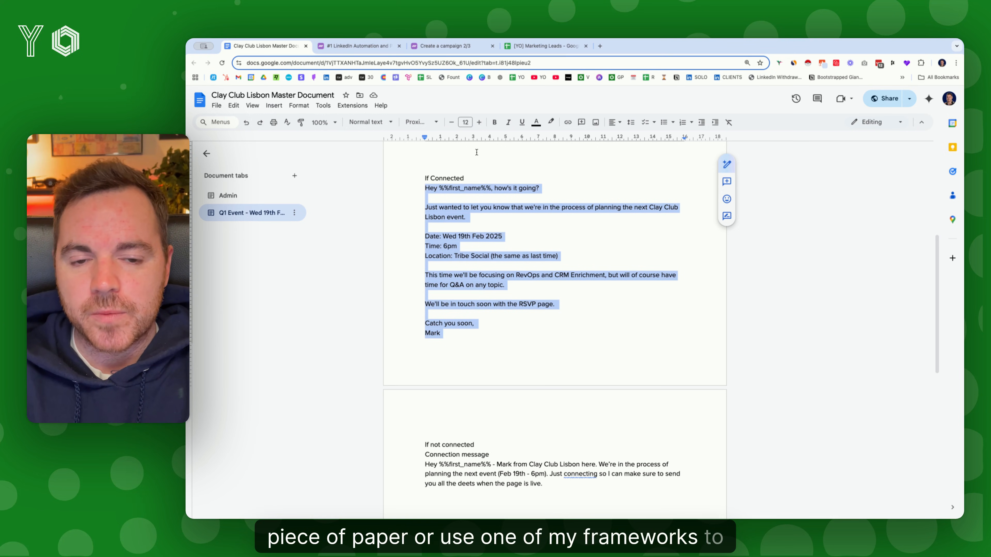
scroll(474, 148, "up", 1)
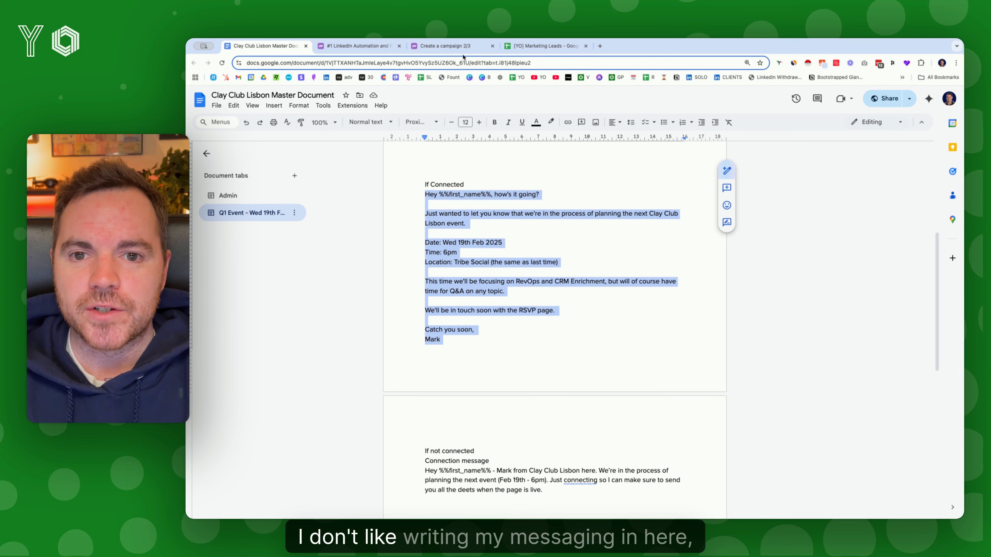
left_click(449, 46)
Step: Replace the pasted first-name placeholder in the message's greeting with Dripify's First name merge tag
scroll(712, 290, "up", 2)
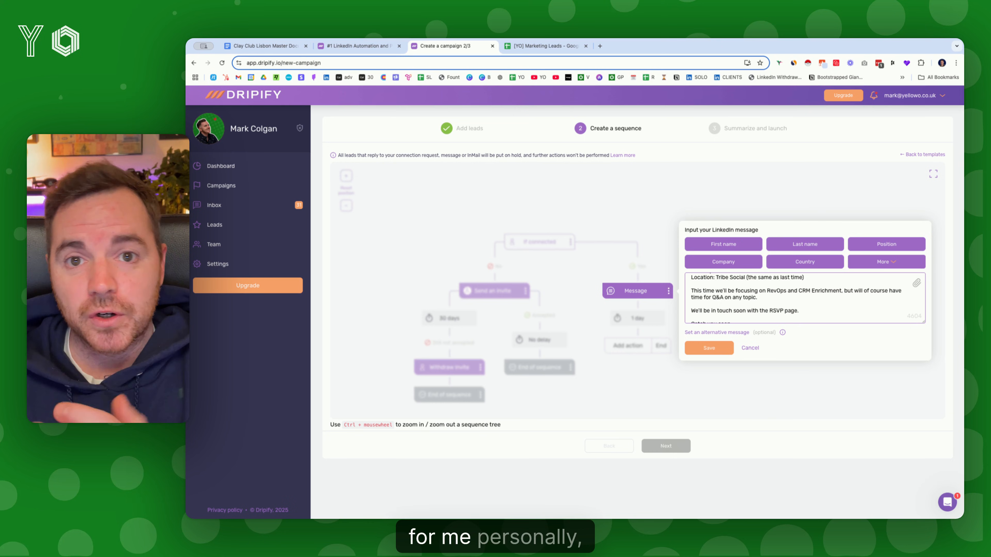
scroll(733, 296, "up", 4)
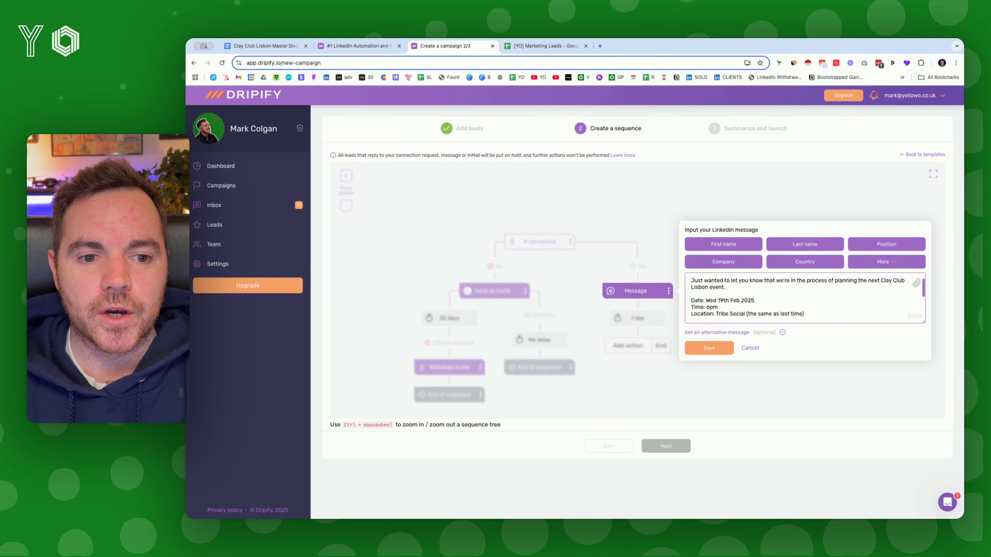
left_click_drag(703, 280, 747, 280)
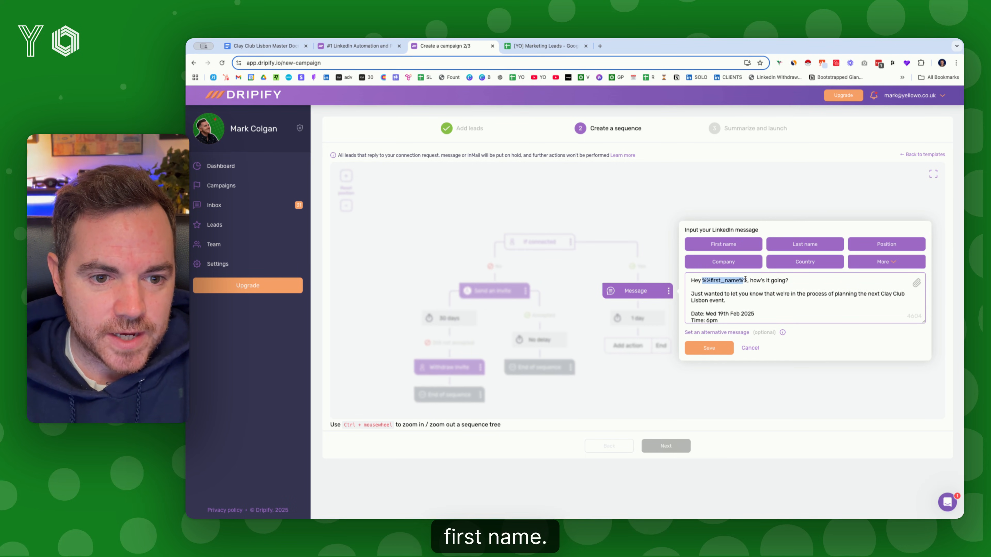
left_click(728, 246)
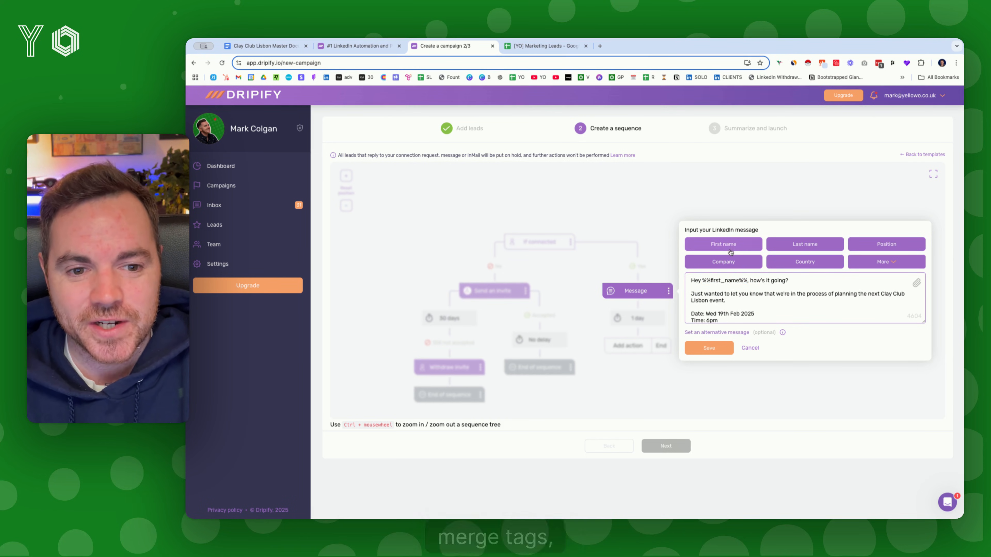
Step: Change the event time in the LinkedIn message to "6pm ish" and save the message
scroll(717, 285, "down", 1)
scroll(717, 285, "down", 1)
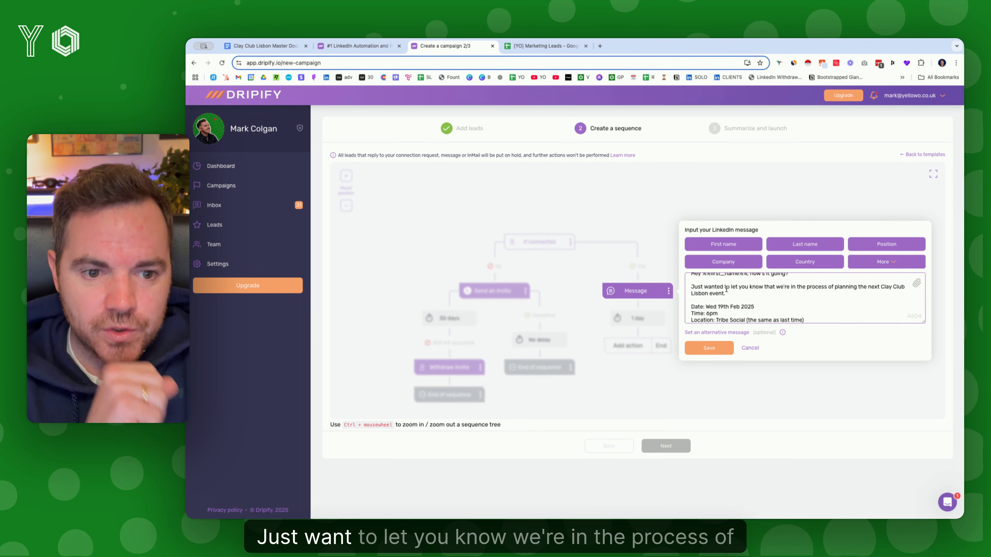
scroll(724, 289, "down", 3)
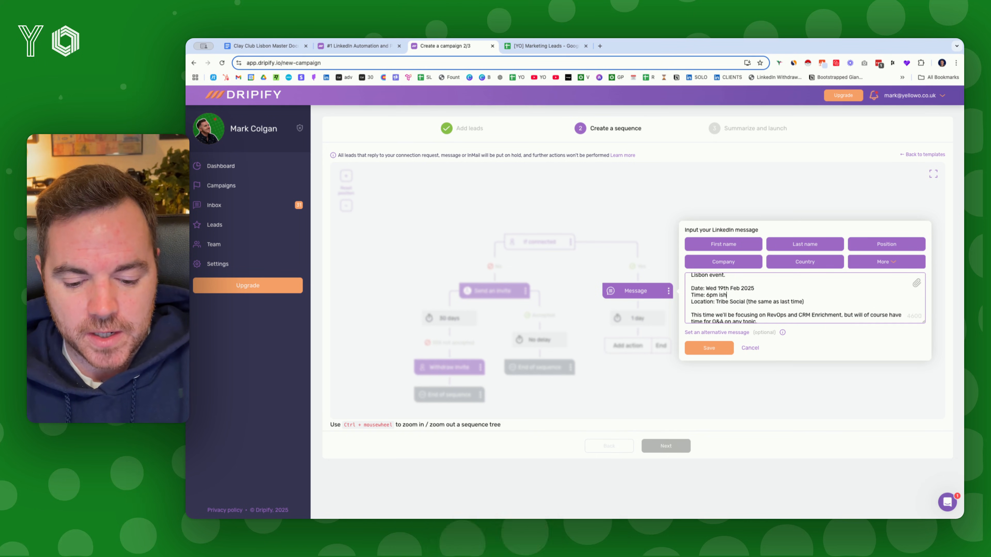
type("ish")
scroll(725, 294, "down", 1)
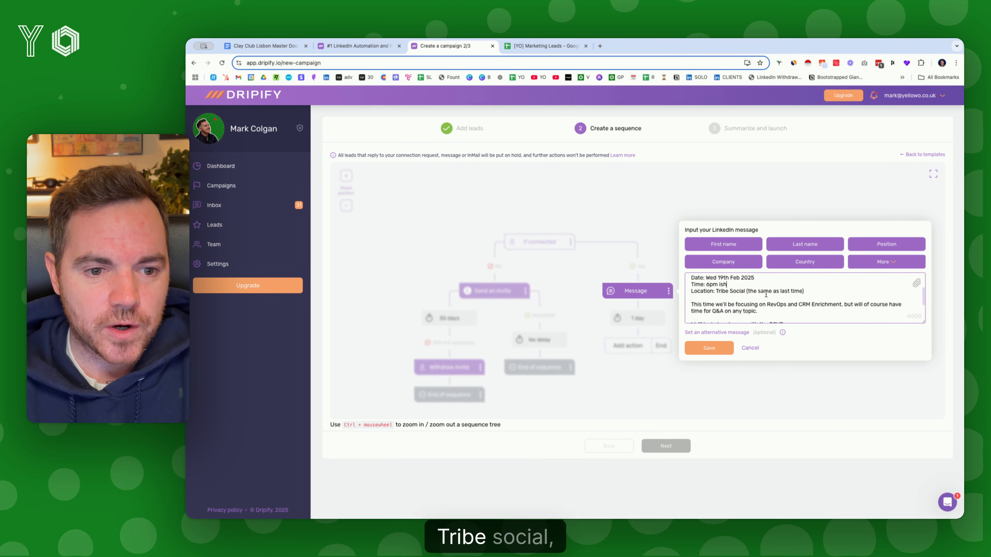
scroll(733, 293, "down", 2)
scroll(737, 294, "down", 1)
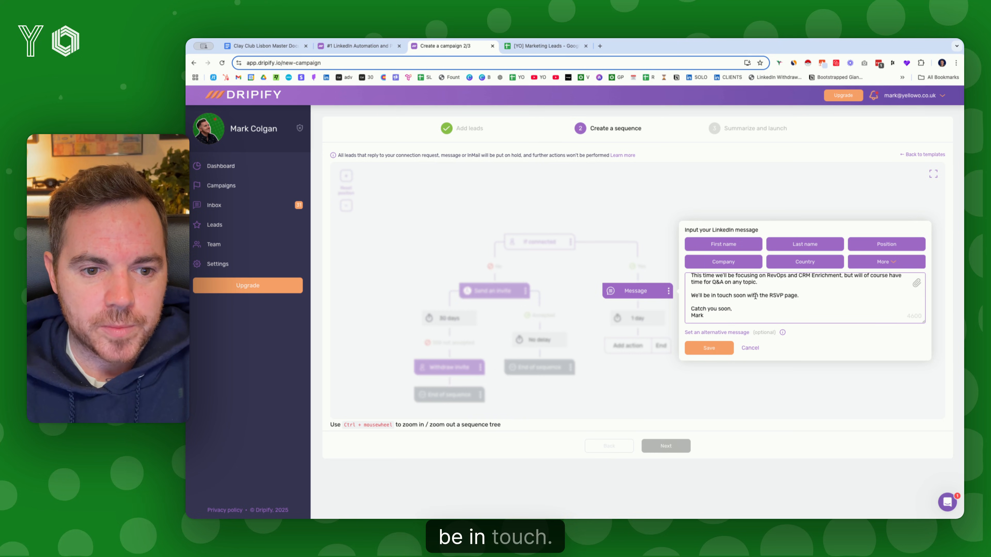
scroll(708, 320, "down", 1)
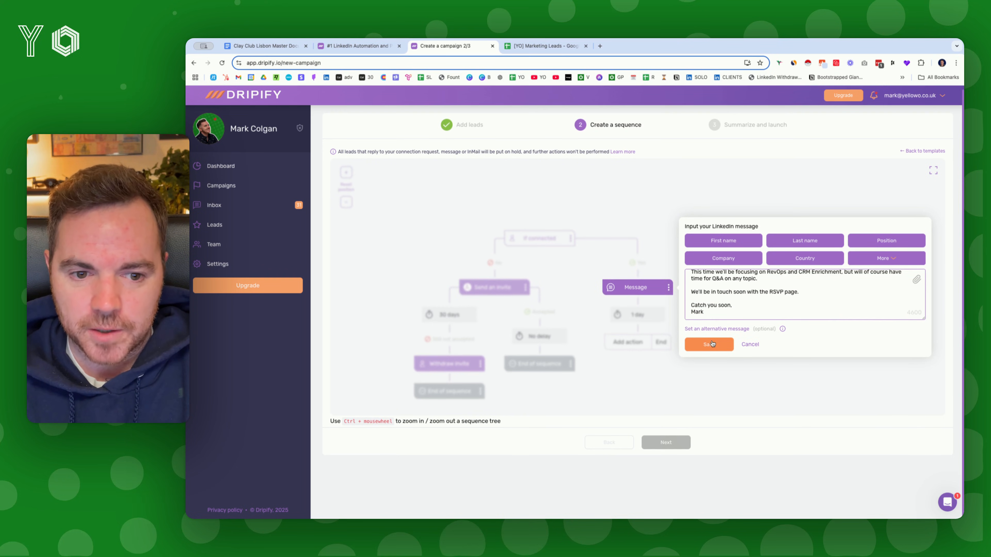
left_click(710, 345)
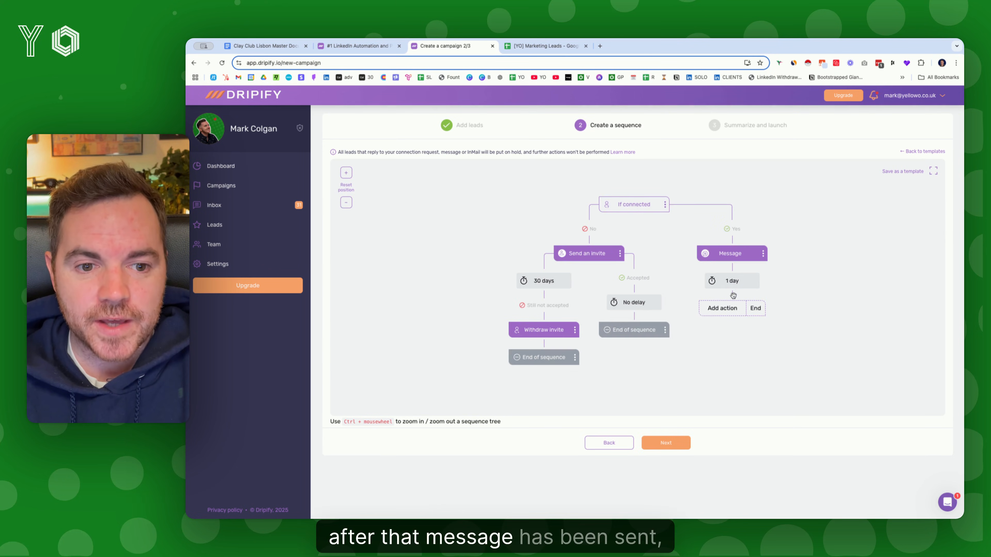
Step: End the sequence after the Yes branch's message and proceed to the campaign's "Summarize and launch" stage
left_click(755, 309)
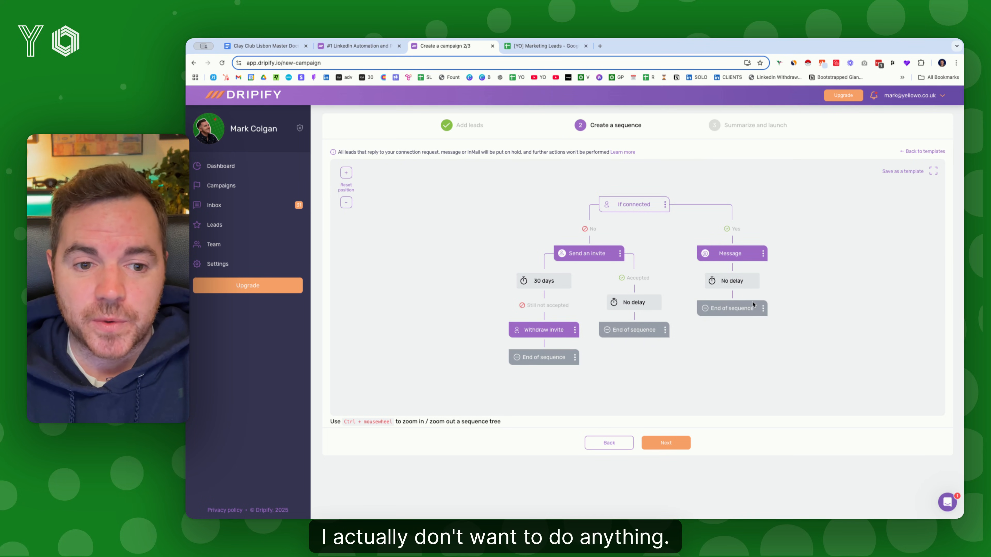
scroll(613, 266, "up", 1)
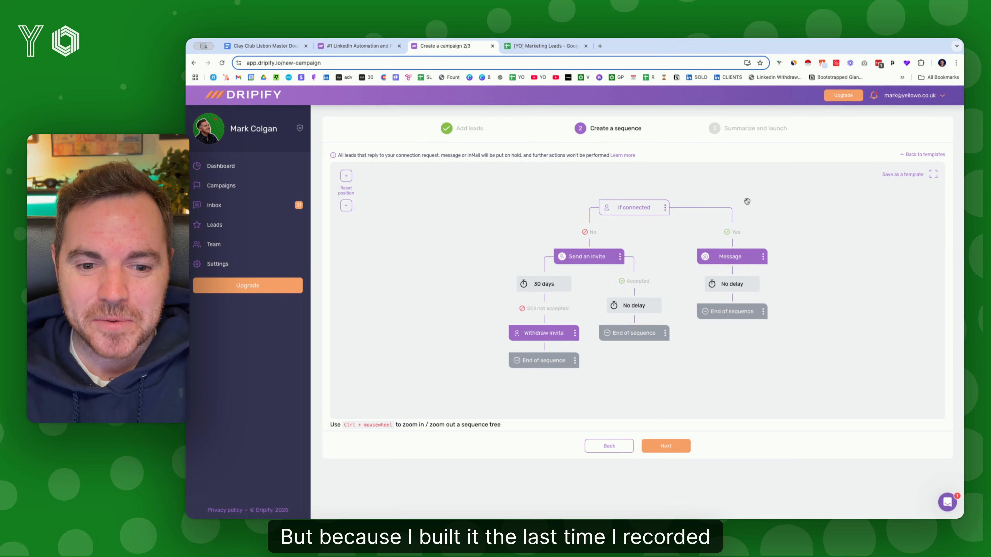
left_click(678, 448)
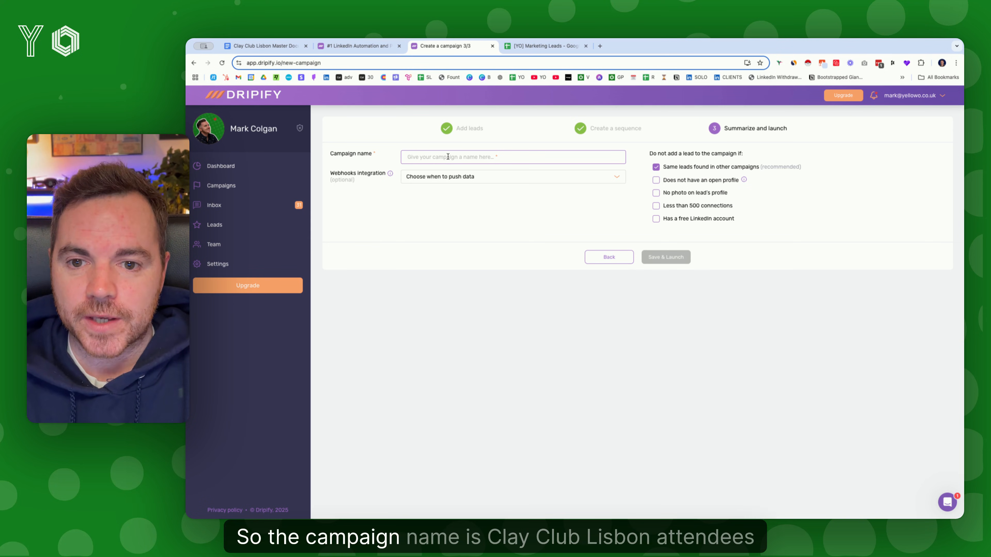
Step: Name the campaign "CCL Attendees" and set its webhook integration to push data after a connection request is accepted
type("CC")
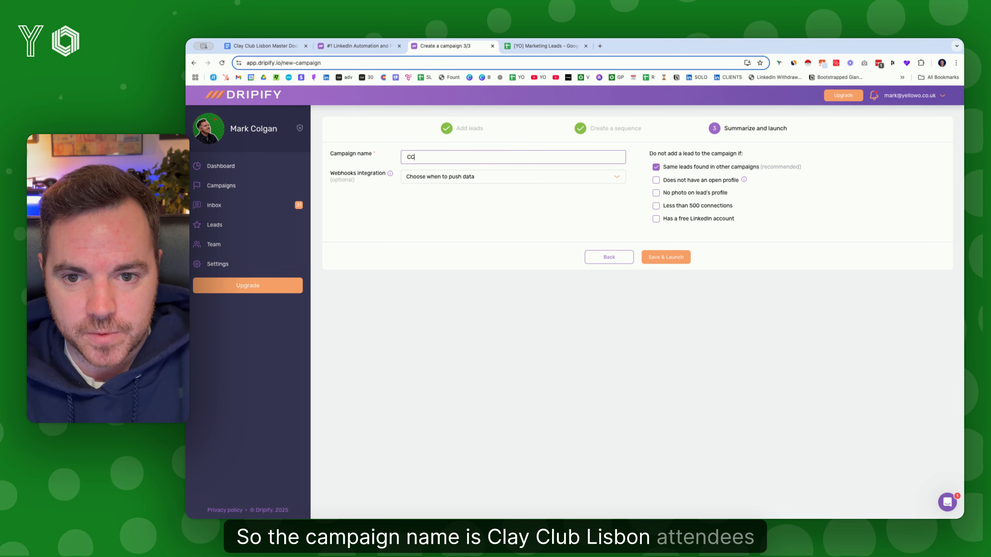
type("L Attendees")
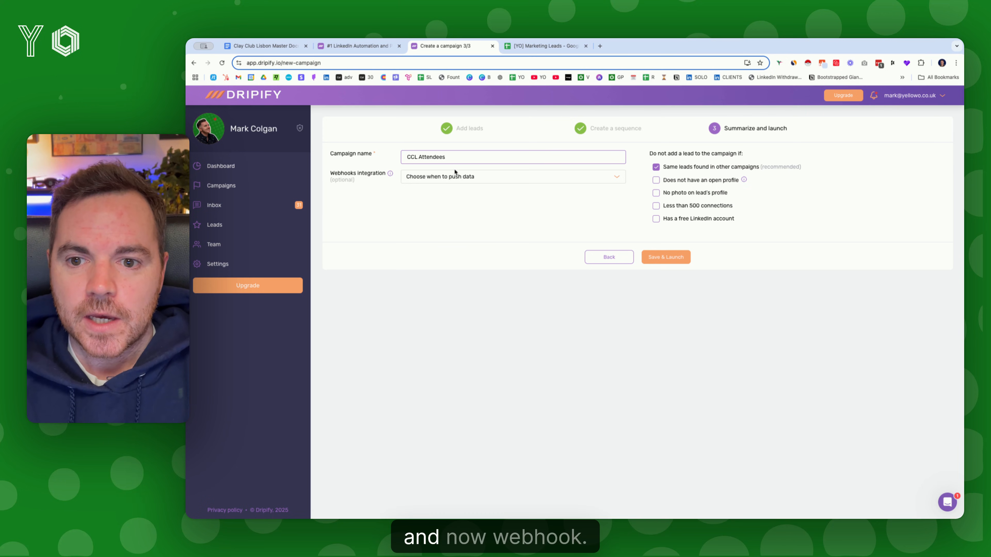
left_click(453, 177)
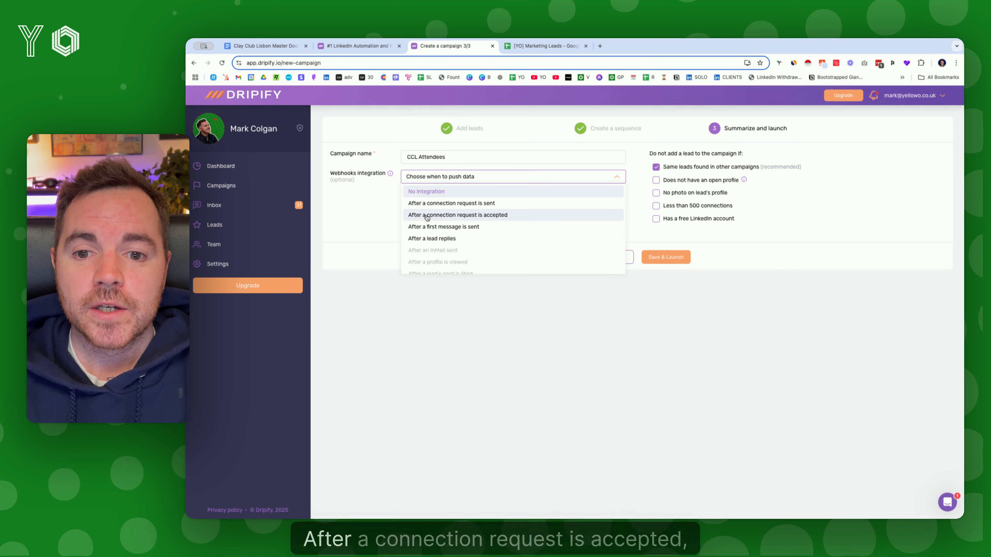
left_click(463, 215)
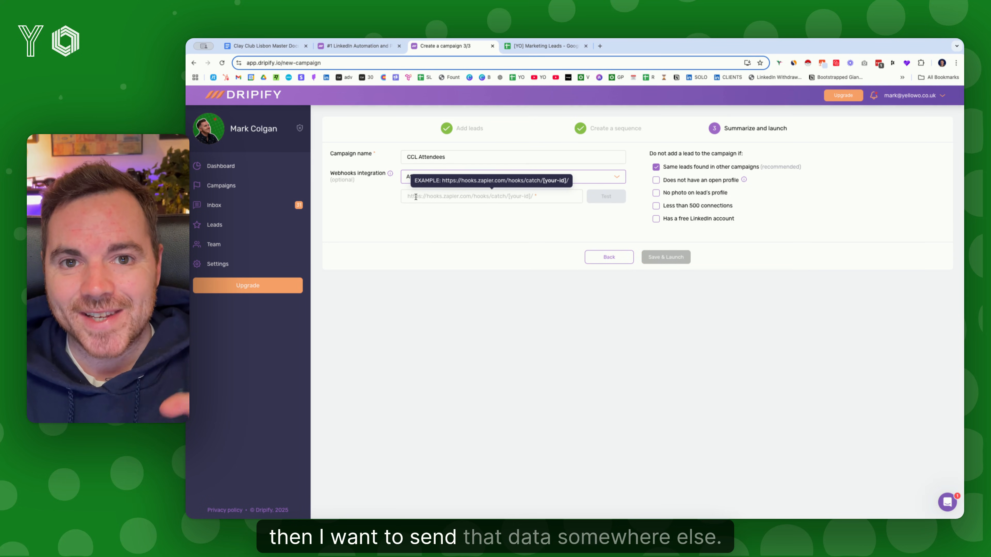
Step: Open Zapier in a new browser tab and go to the list of Zaps
key("ctrl+t")
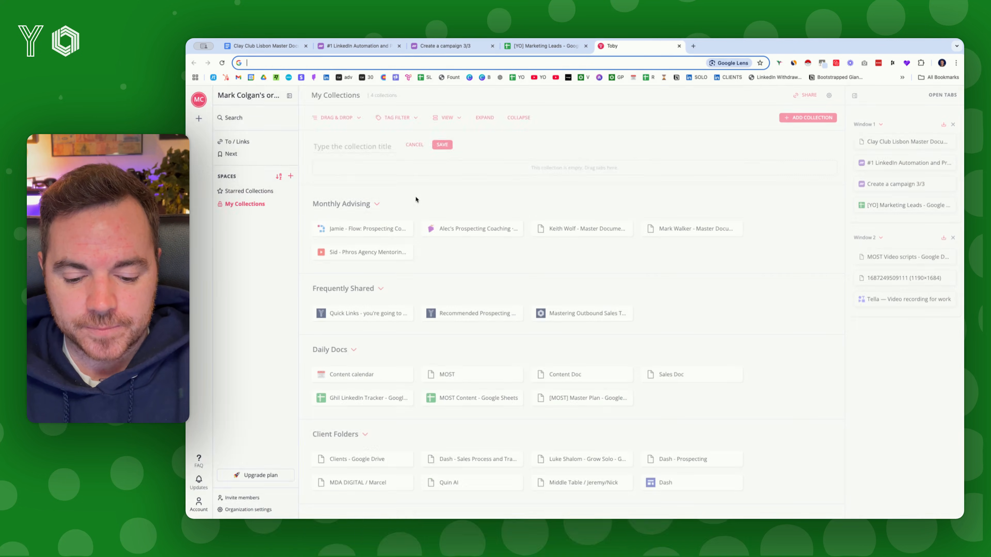
type("zap")
key("Down")
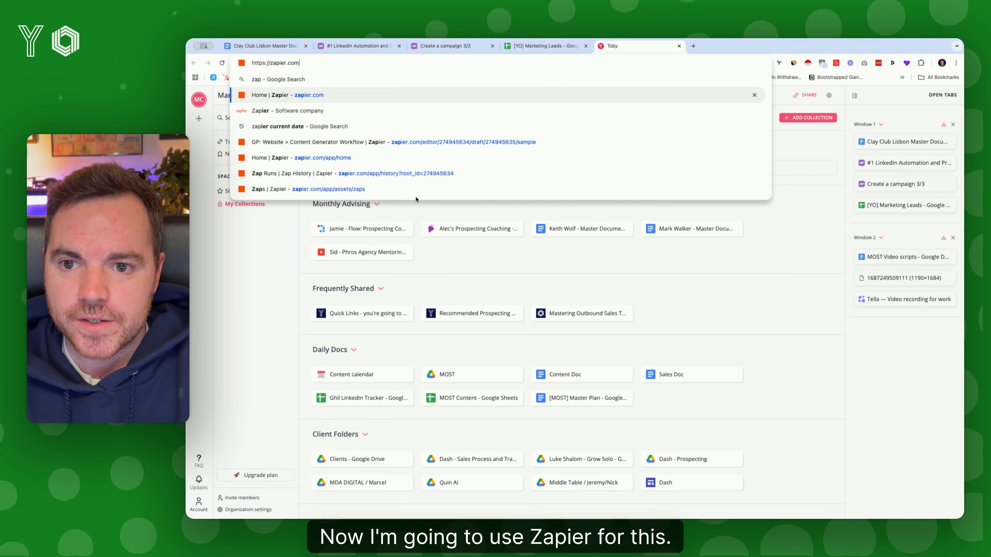
key("Return")
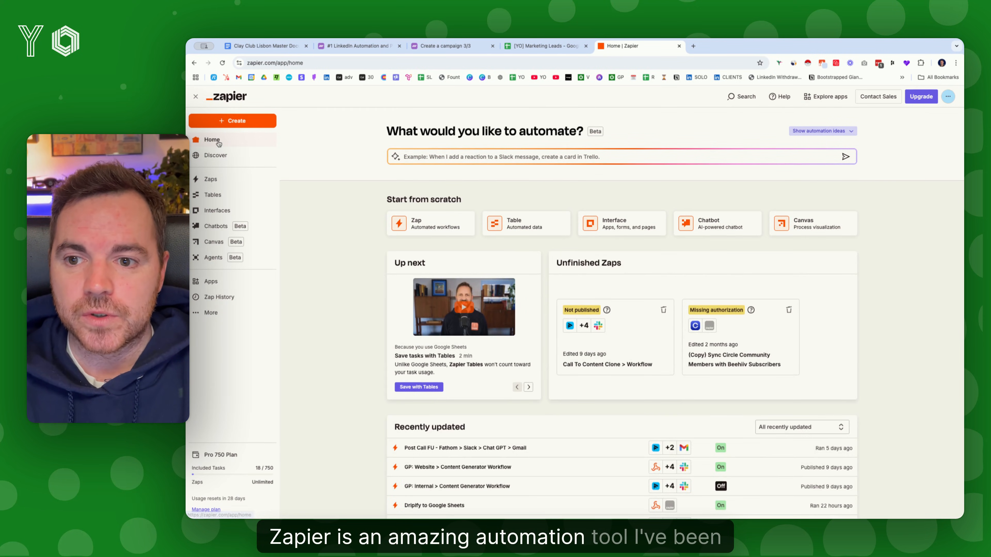
left_click(210, 179)
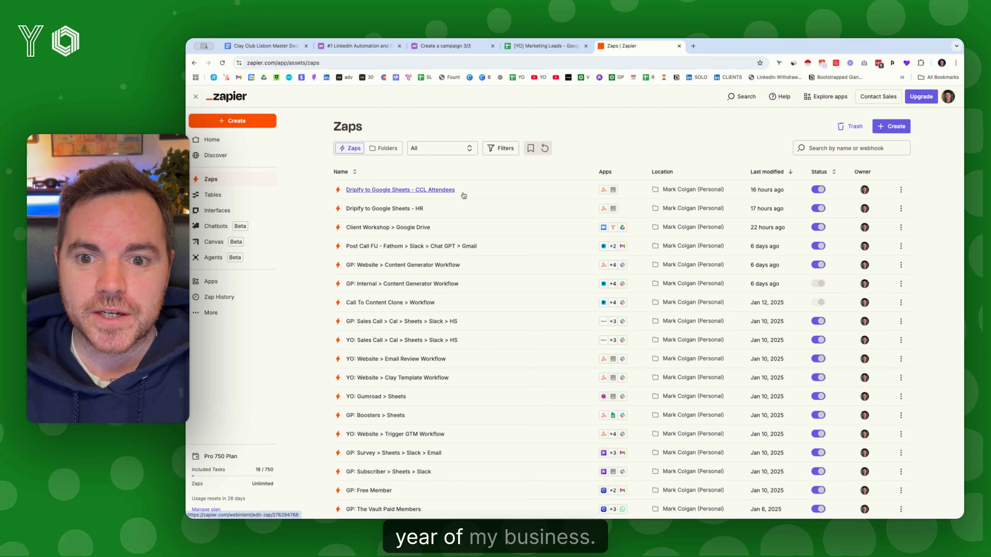
Step: Open the "Dripify to Google Sheets - CCL Attendees" Zap and examine the setup of its Catch Hook trigger
left_click(426, 192)
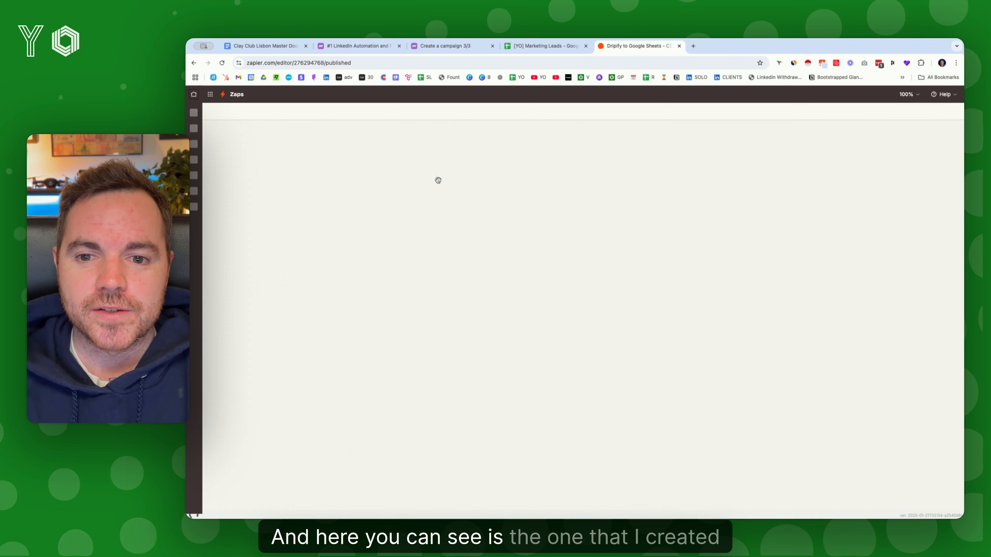
left_click(590, 292)
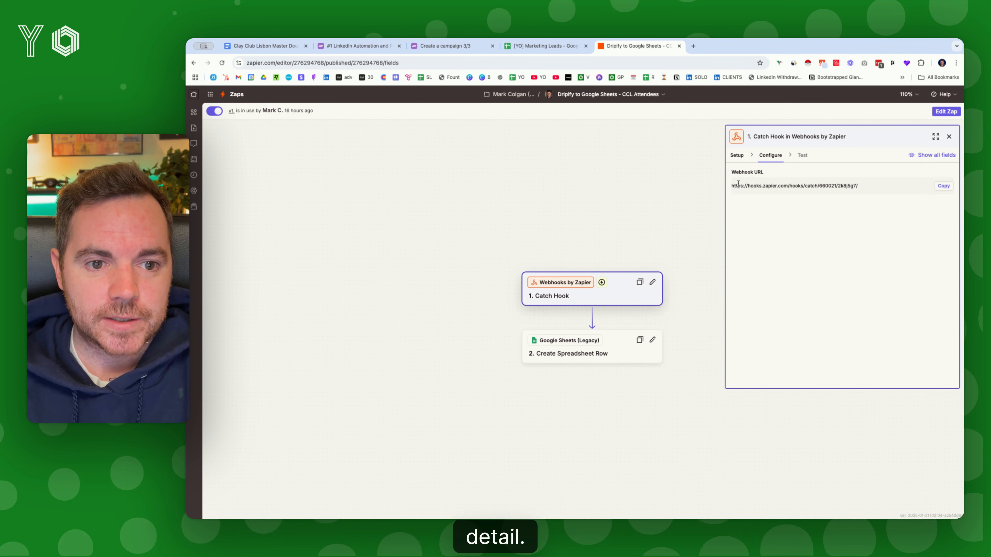
left_click(738, 157)
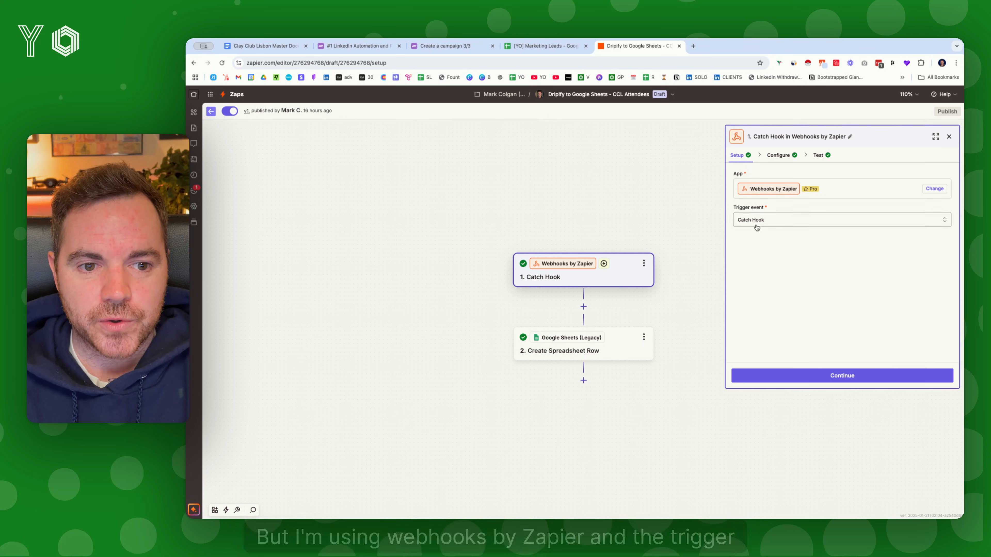
Step: Copy the webhook URL from the Catch Hook trigger's test stage and paste it into the Dripify campaign's webhook integration
left_click(778, 156)
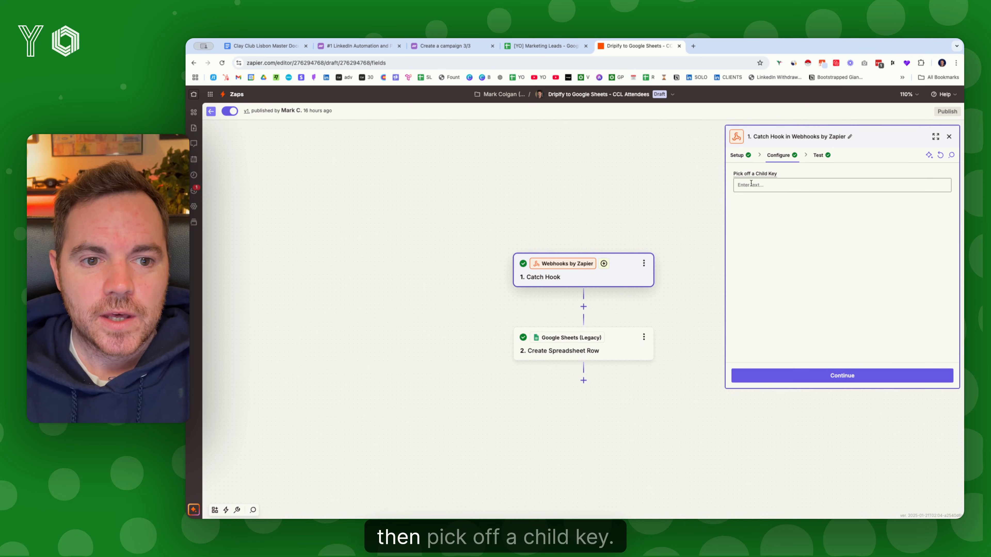
left_click(813, 376)
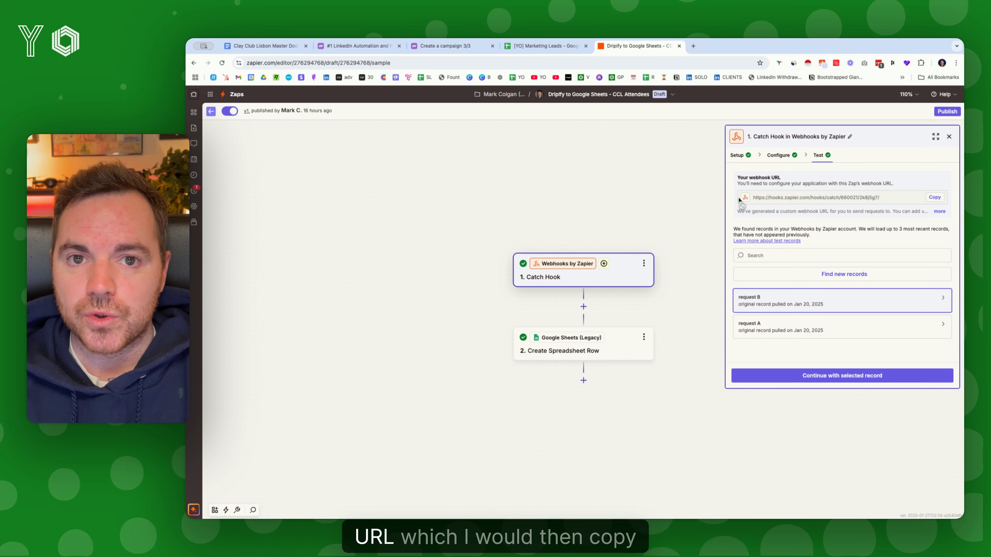
left_click(934, 198)
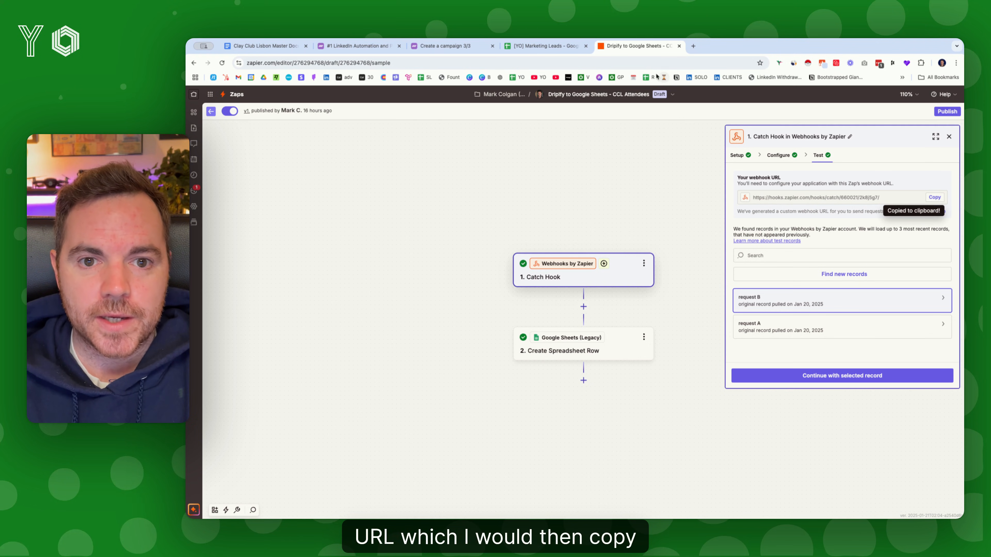
left_click(444, 46)
left_click(424, 196)
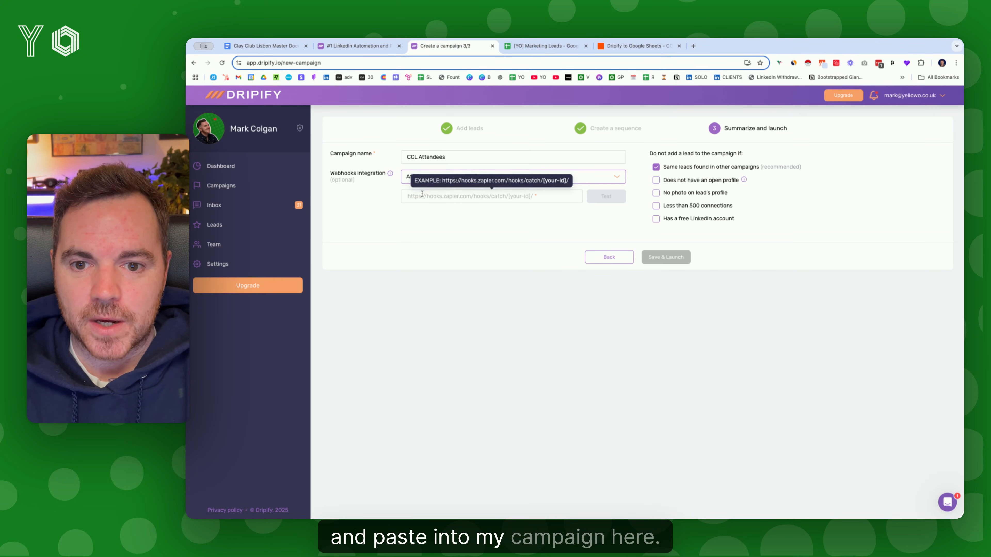
key("ctrl+v")
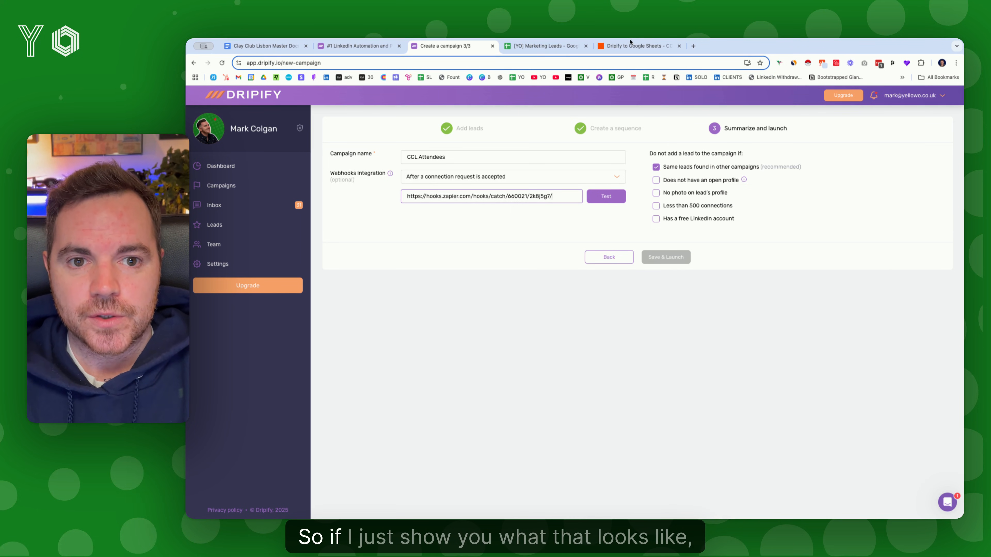
Step: In Zapier, choose request A as the trigger's test record and proceed to the Create Spreadsheet Row action
left_click(636, 46)
left_click(781, 327)
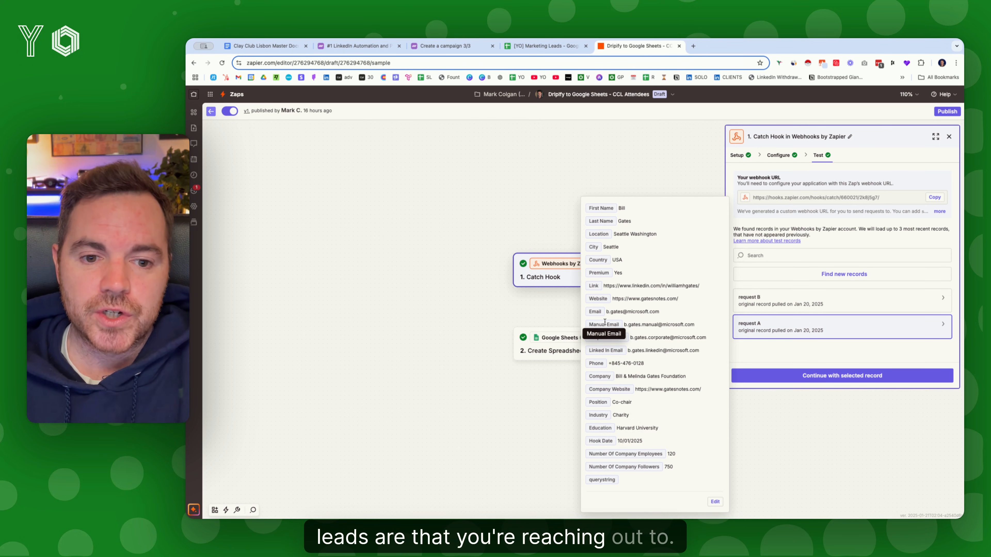
left_click(843, 377)
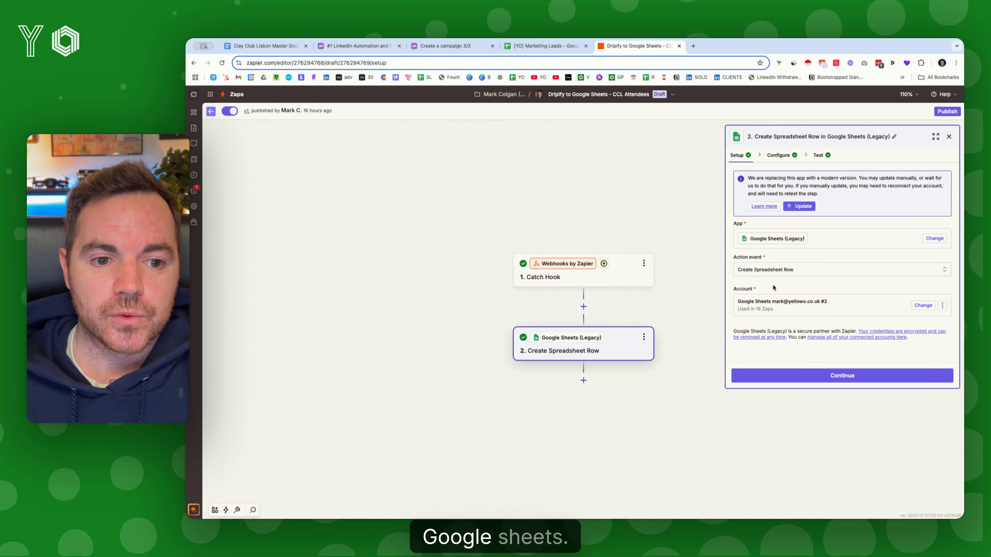
Step: Open the "Dripify Test" sheet of the [YO] Marketing Leads spreadsheet and examine its columns and existing sample entry
left_click(546, 46)
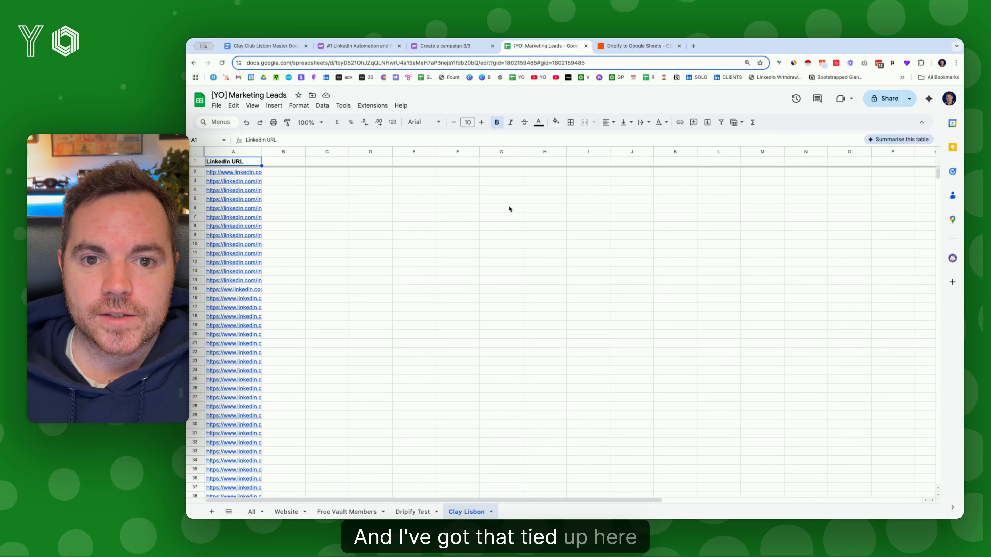
left_click(412, 512)
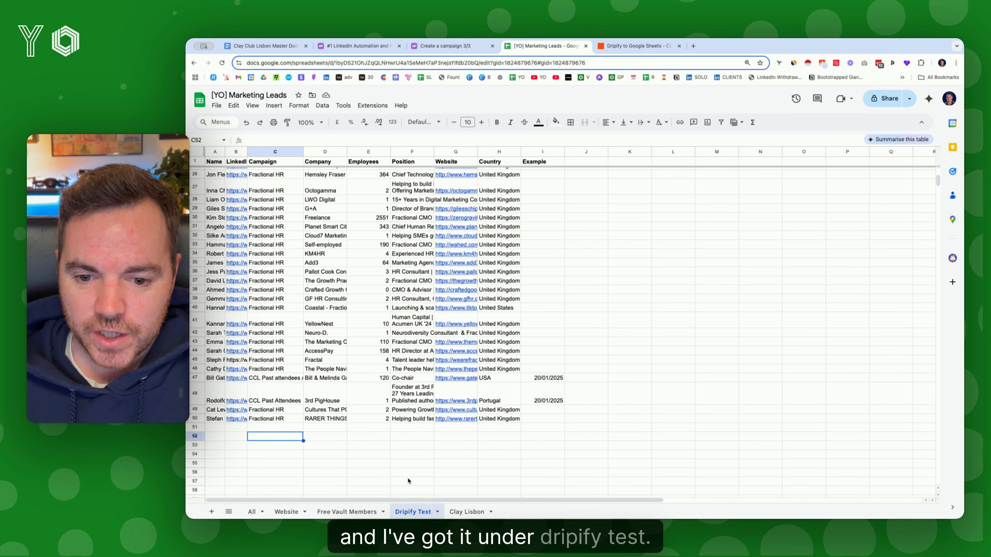
left_click(212, 379)
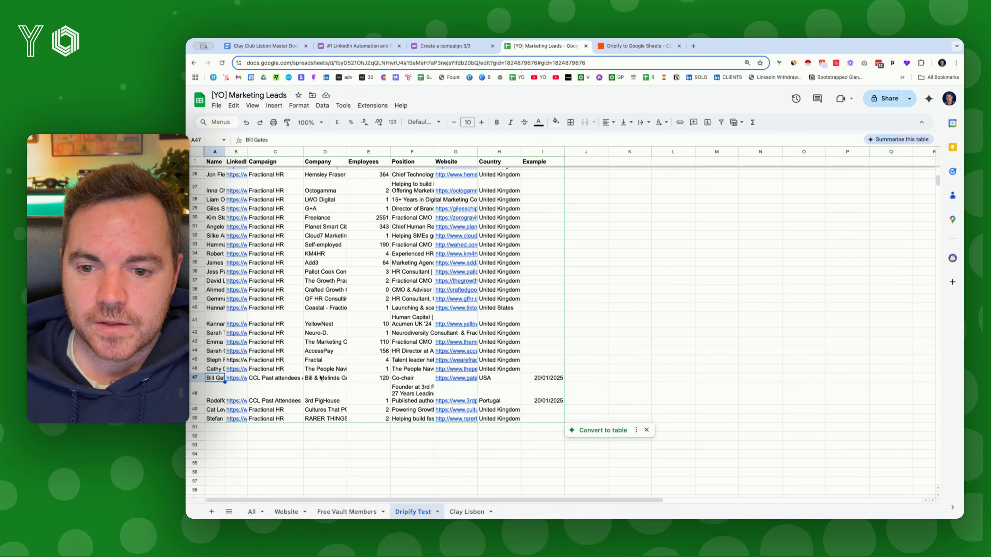
left_click(626, 45)
left_click(542, 46)
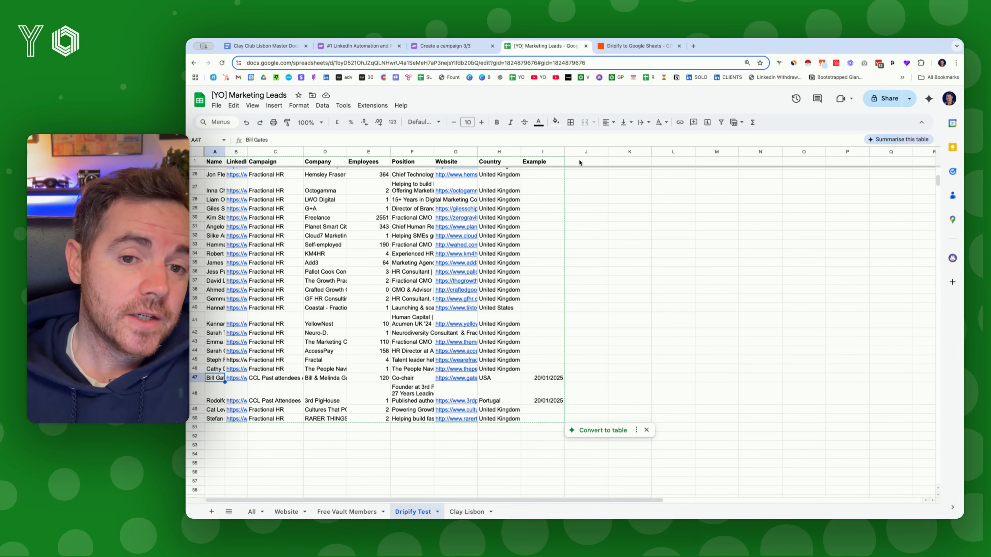
Step: Open the Create Spreadsheet Row configuration in Zapier and compare its spreadsheet and worksheet choices with the Google Sheet
left_click(628, 47)
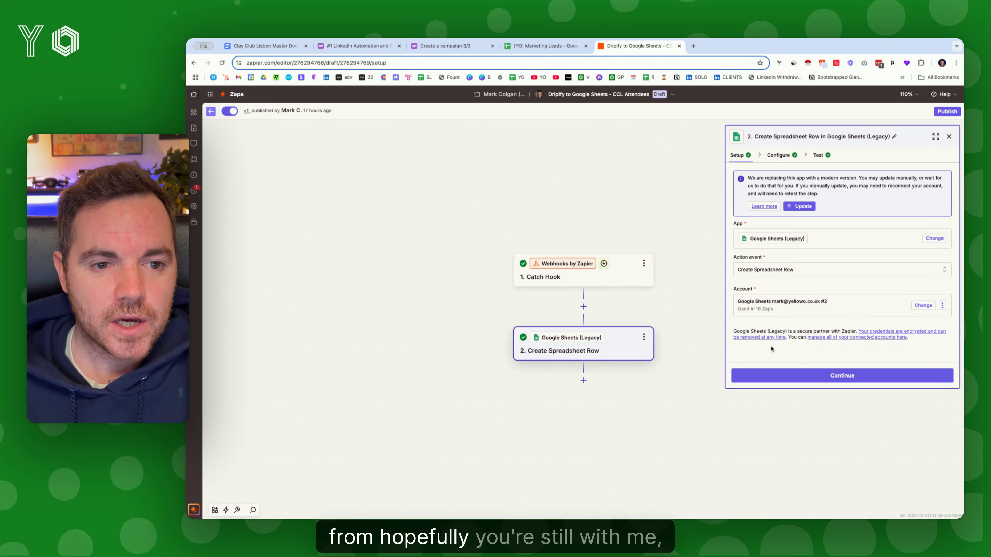
left_click(825, 374)
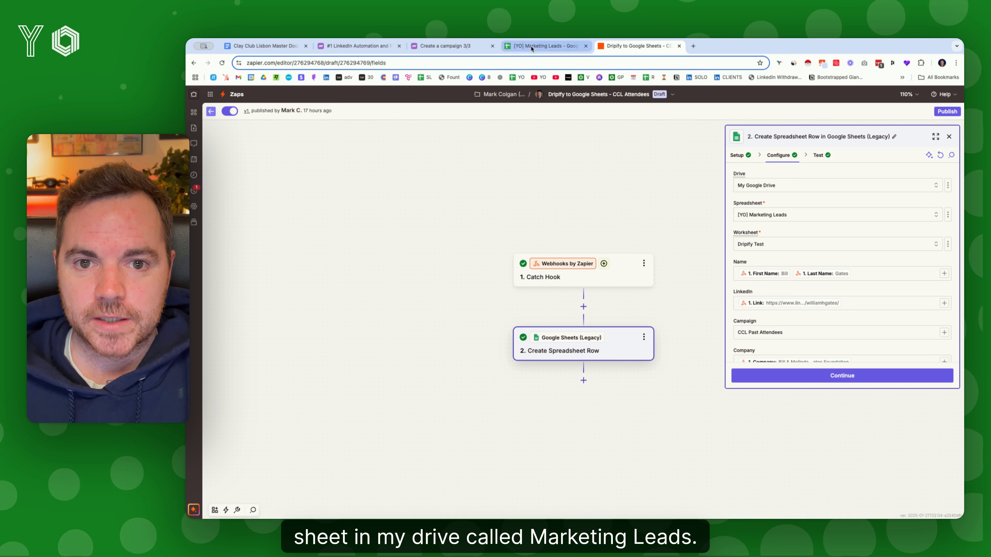
left_click(545, 46)
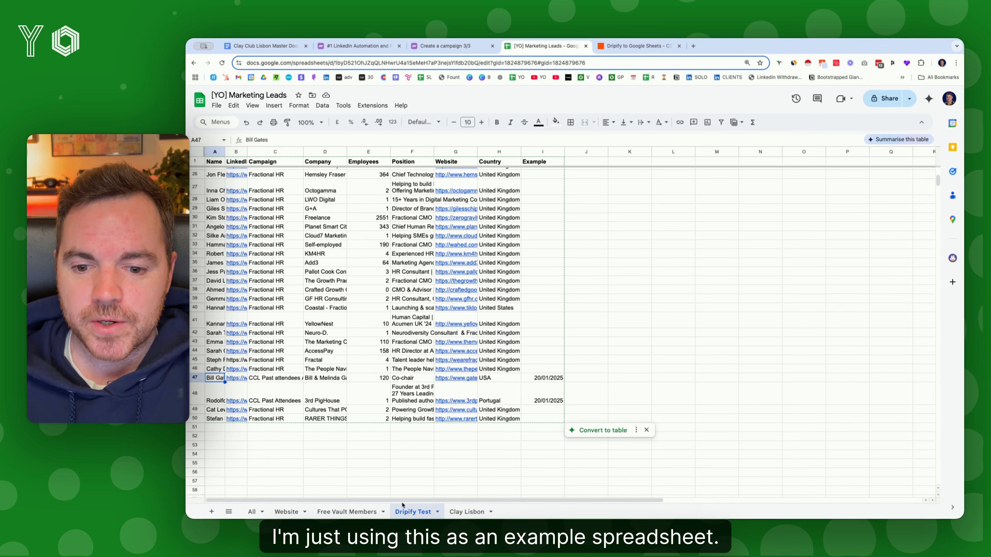
left_click(638, 47)
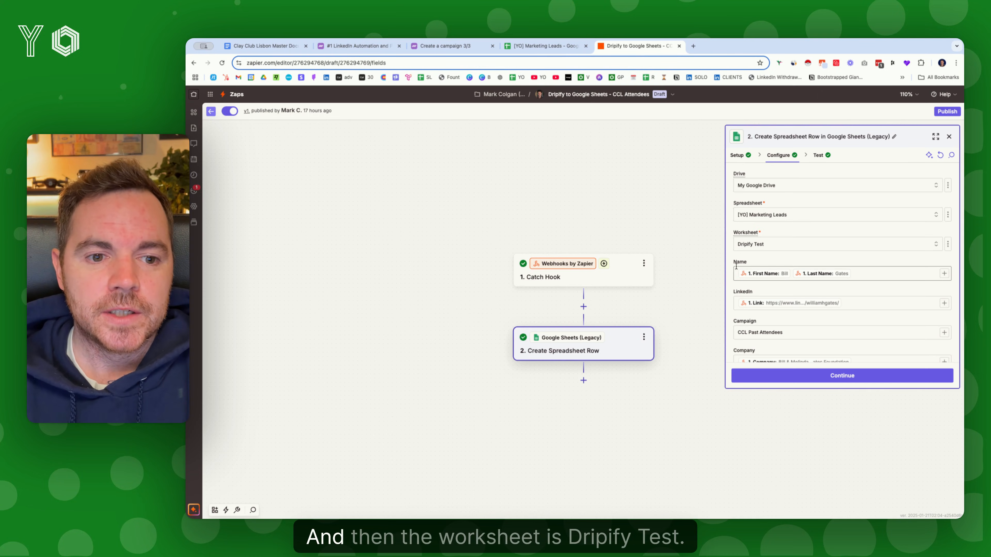
left_click(547, 46)
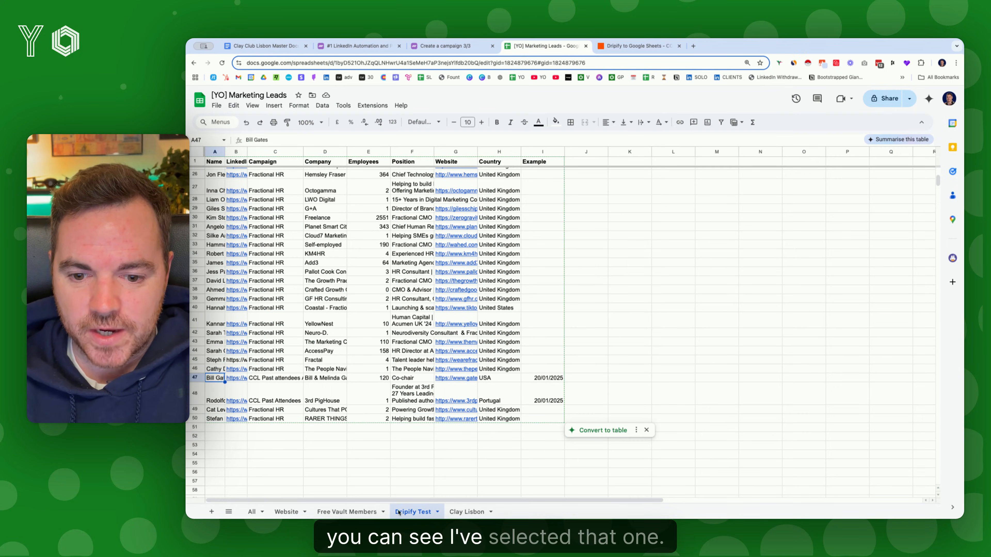
left_click(638, 46)
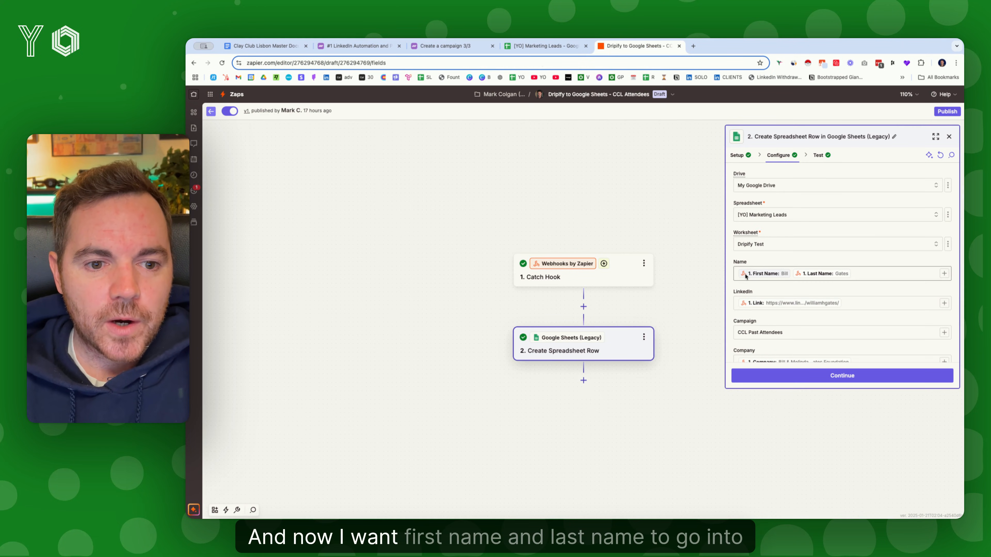
Step: Compare the Google Sheet's column headings with the action's field mappings, from Name through Example
left_click(558, 47)
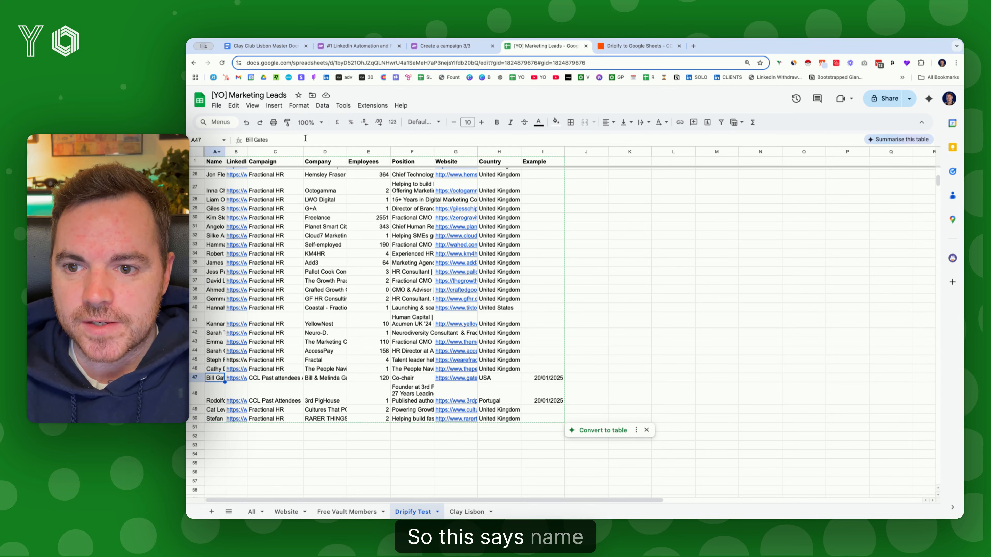
key("ctrl+Tab")
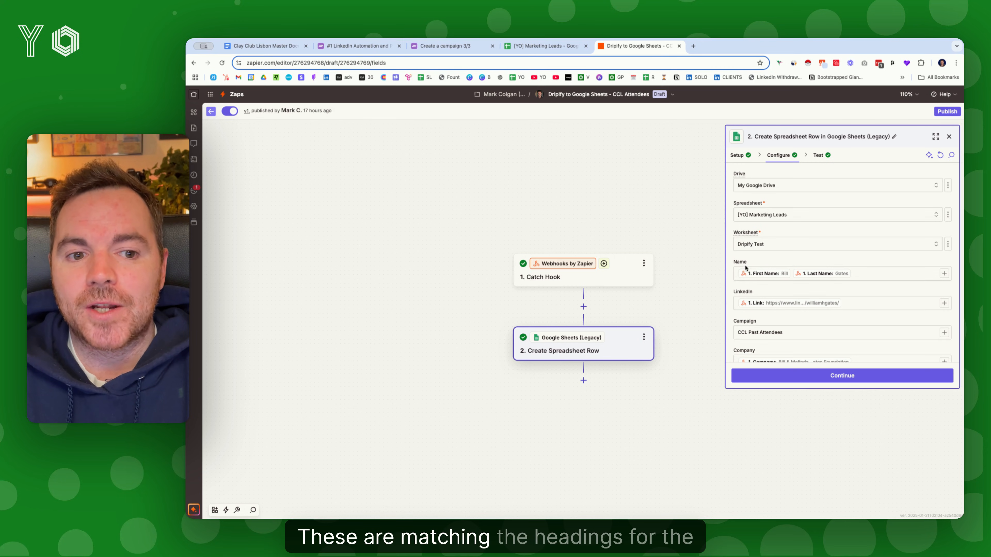
scroll(745, 268, "down", 2)
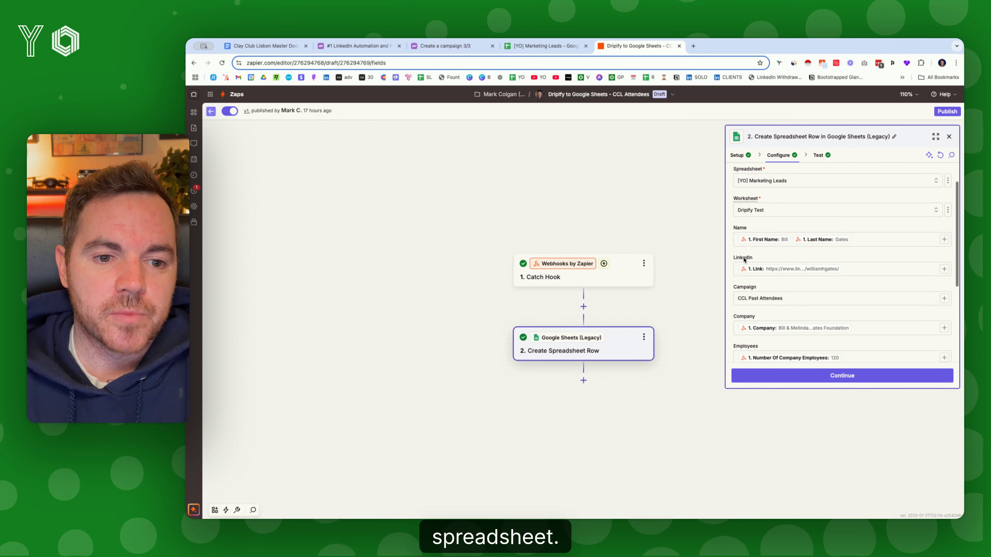
scroll(745, 259, "down", 3)
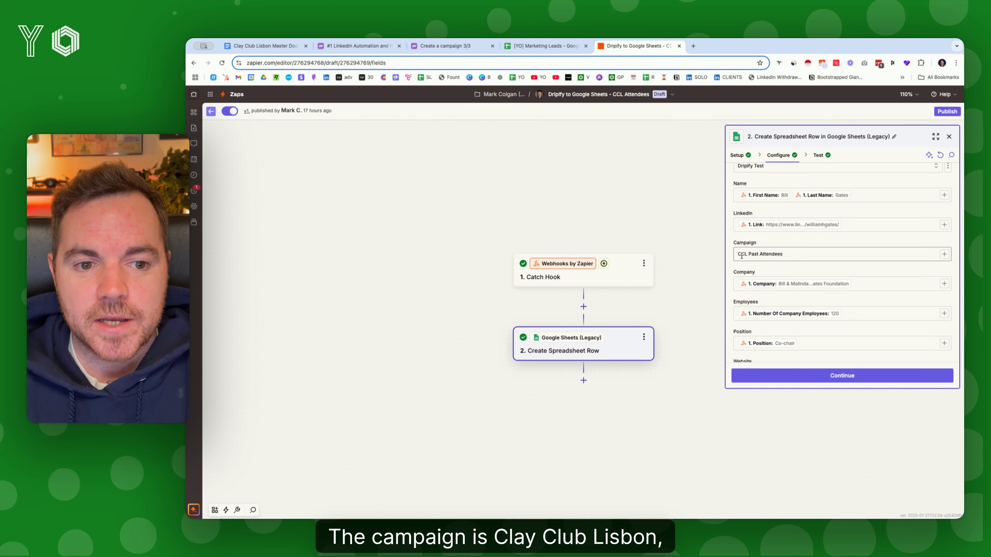
scroll(782, 257, "down", 1)
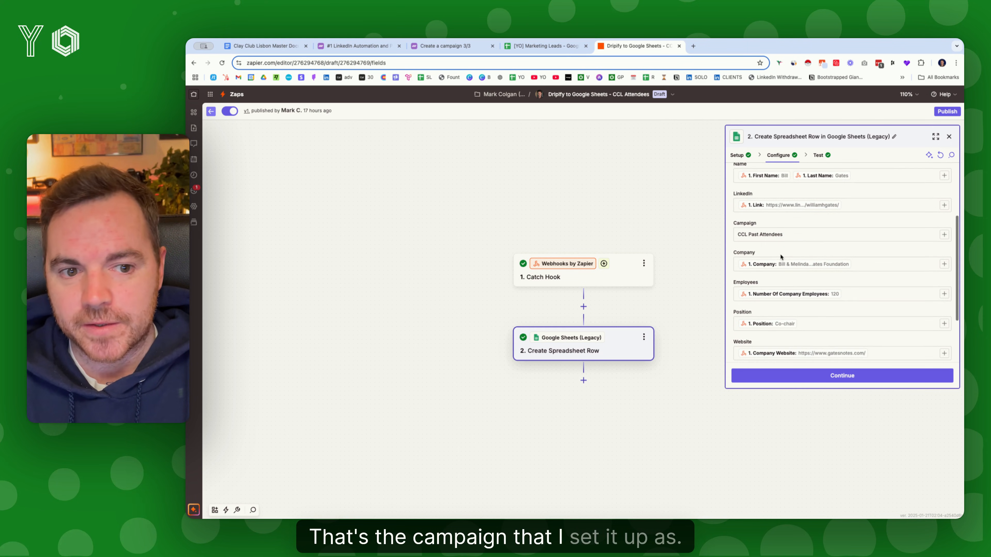
scroll(777, 255, "down", 2)
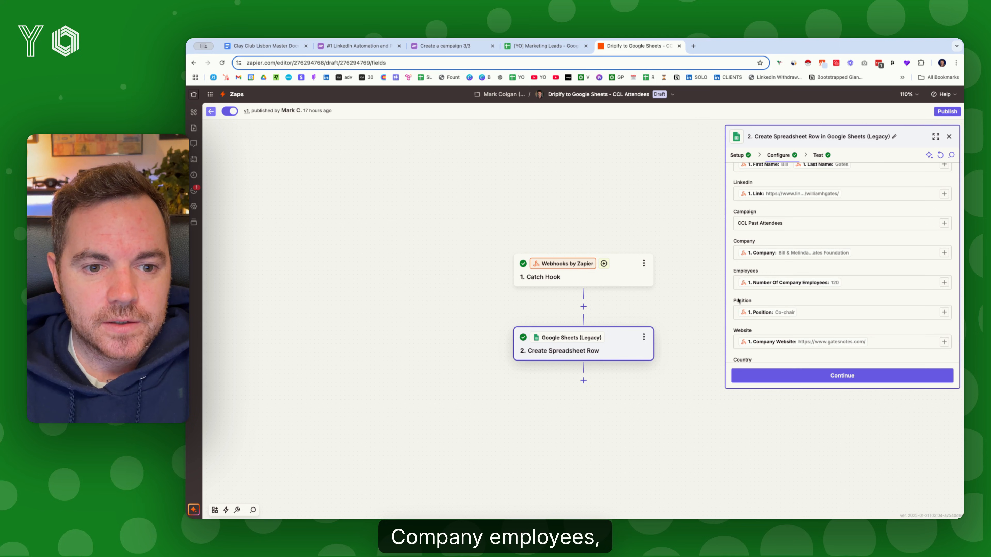
scroll(744, 298, "down", 5)
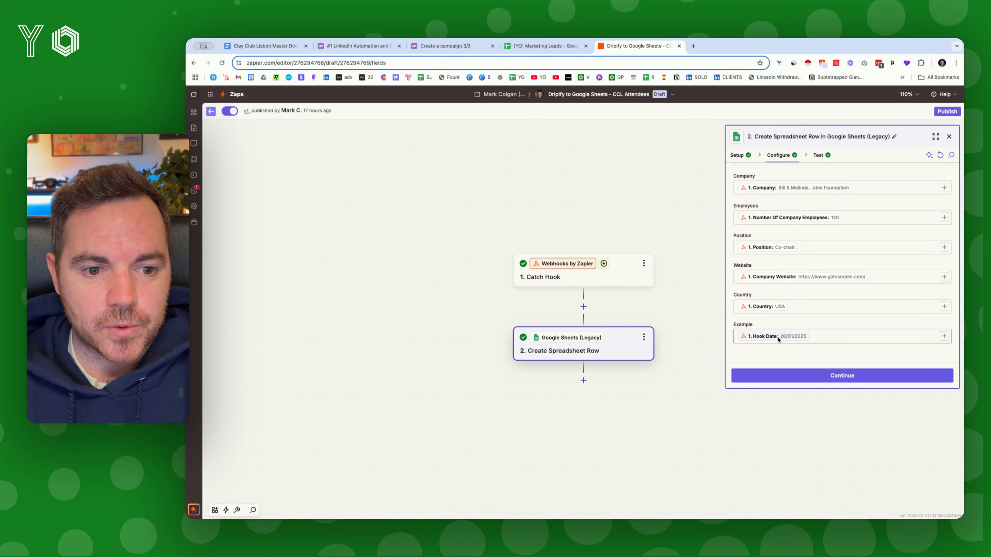
Step: Replace the Example field's mapping with the Industry value from the Catch Hook data
left_click(820, 335)
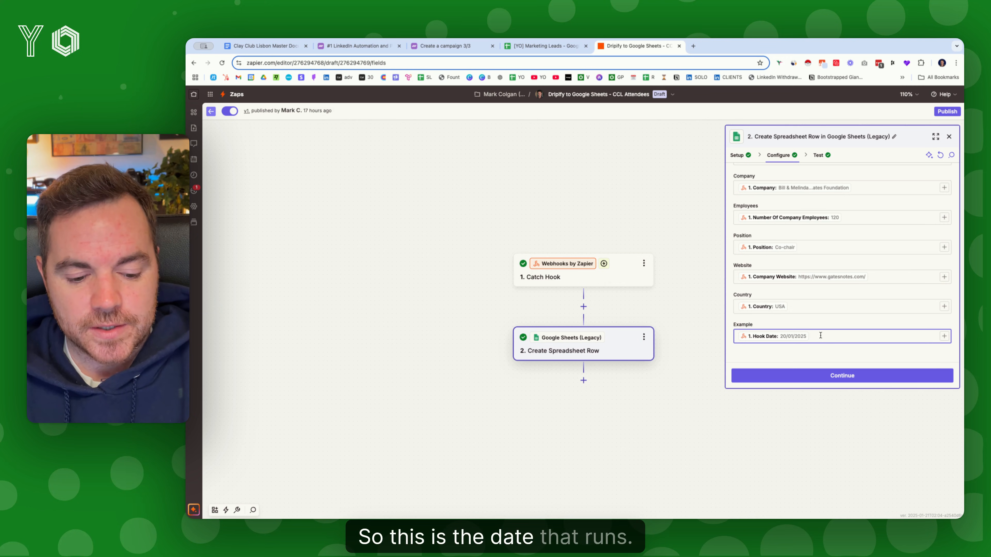
key("BackSpace")
type("/")
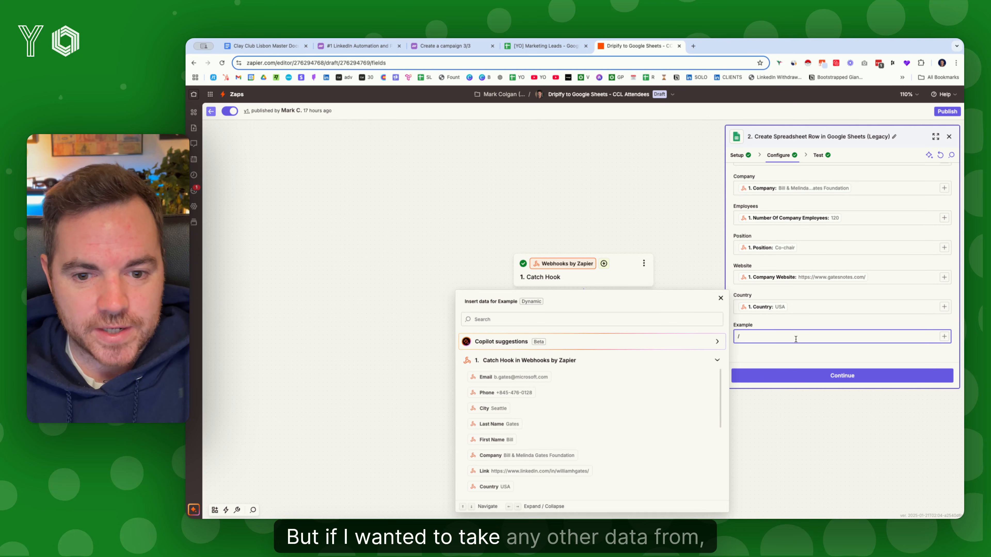
scroll(615, 392, "down", 5)
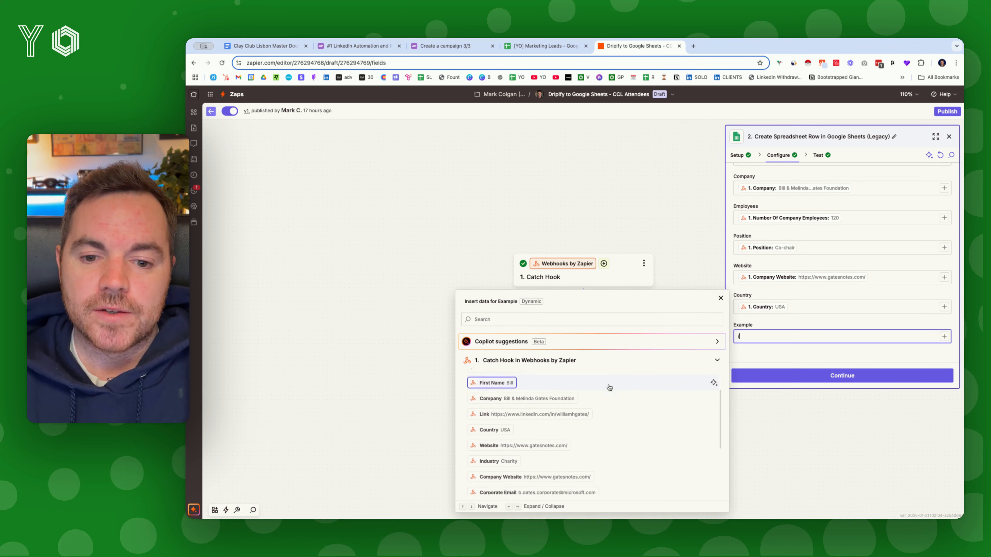
scroll(609, 387, "down", 2)
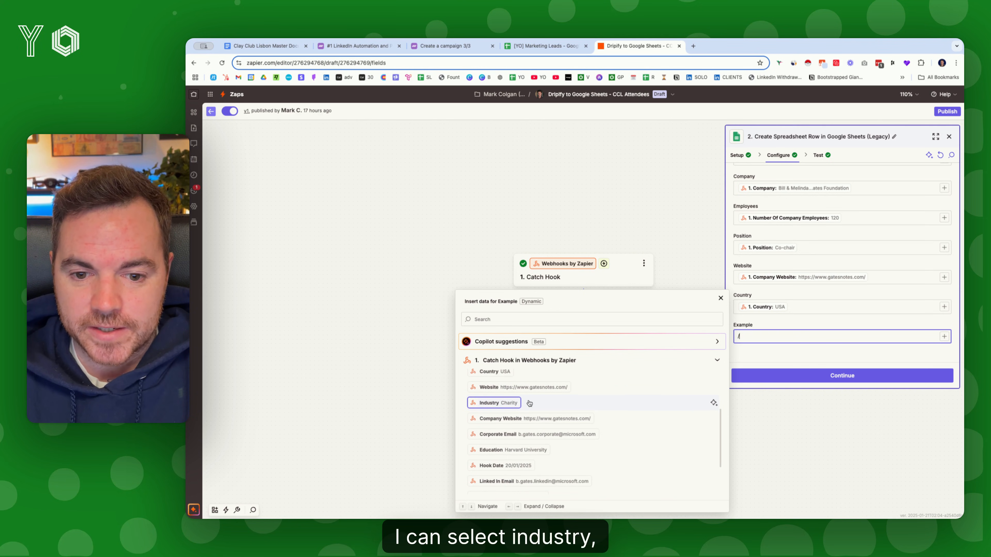
left_click(542, 403)
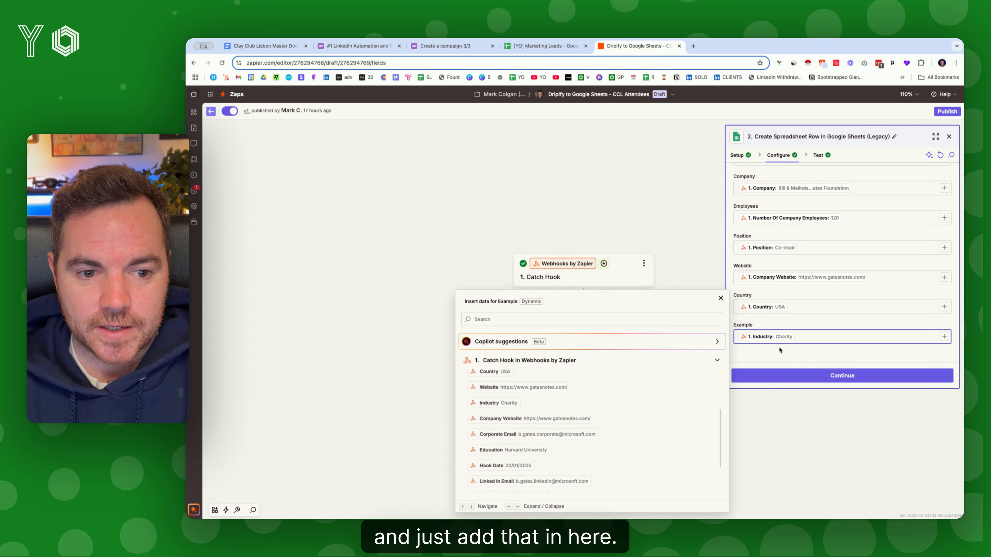
Step: Clear the Example field and map it to the Hook Date value from the Catch Hook data
key("BackSpace")
scroll(501, 424, "down", 3)
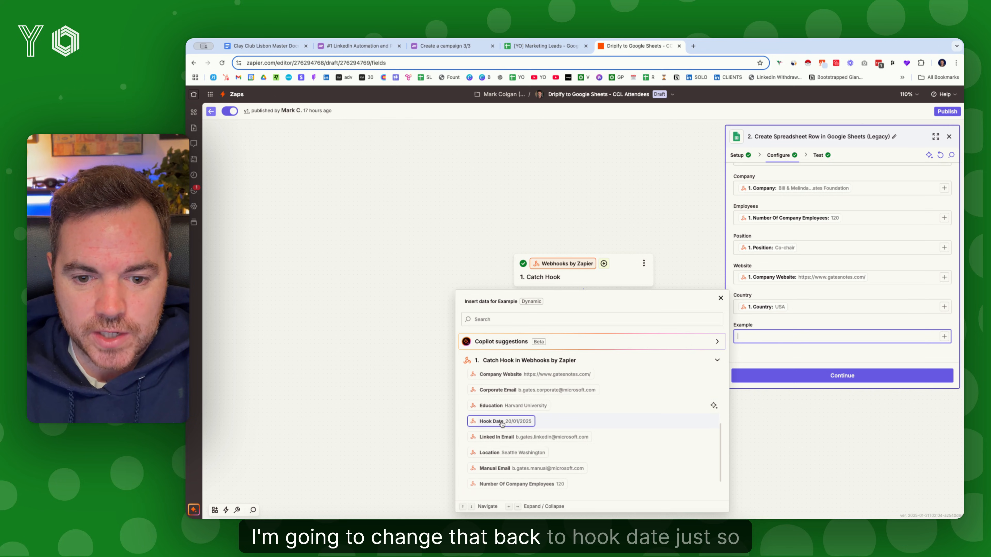
left_click(506, 422)
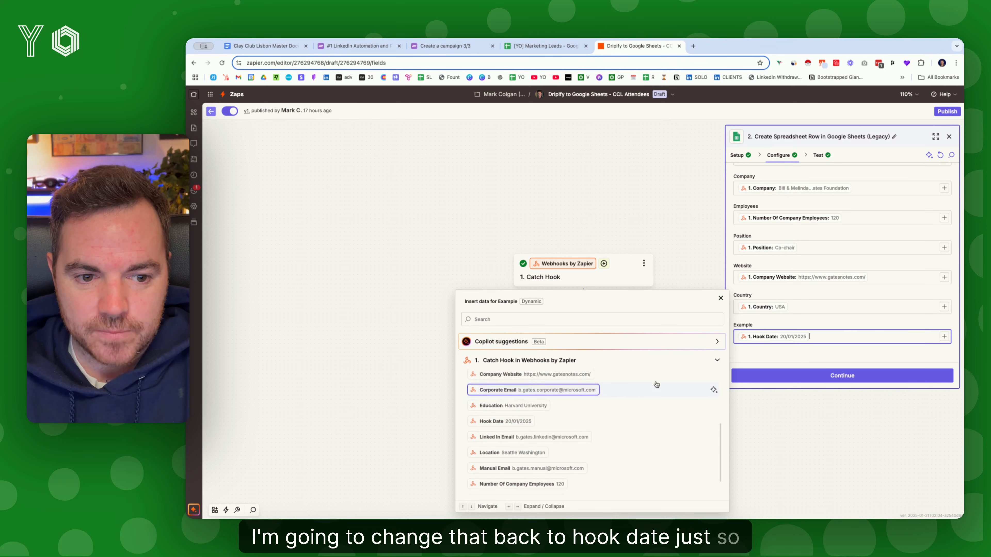
Step: Retest the Create Spreadsheet Row action and check the new row in the "Dripify Test" sheet
left_click(852, 377)
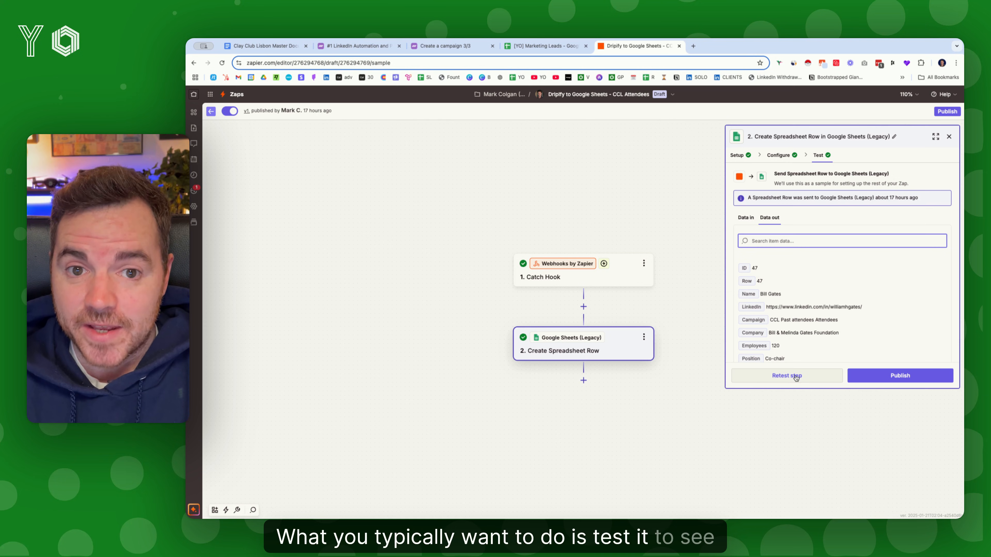
left_click(786, 376)
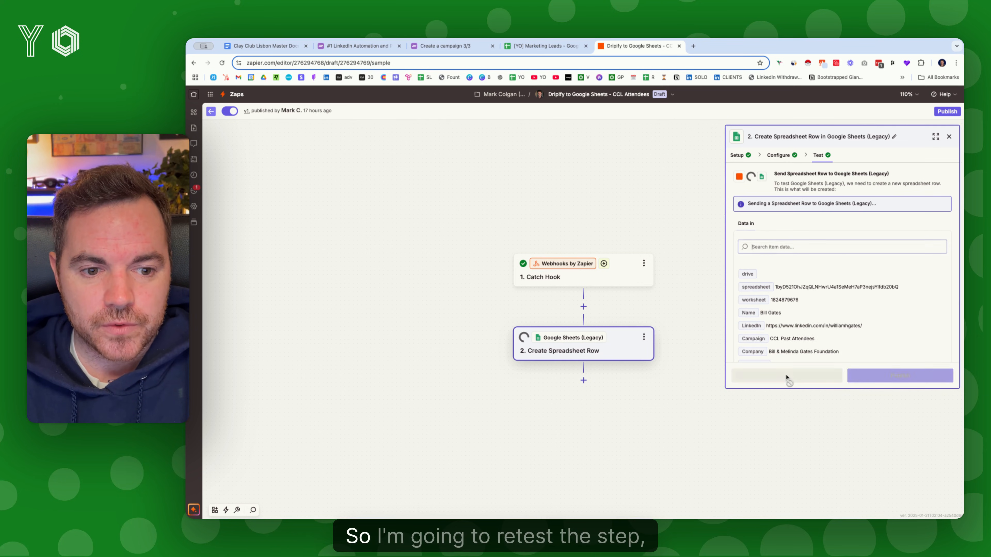
left_click(545, 46)
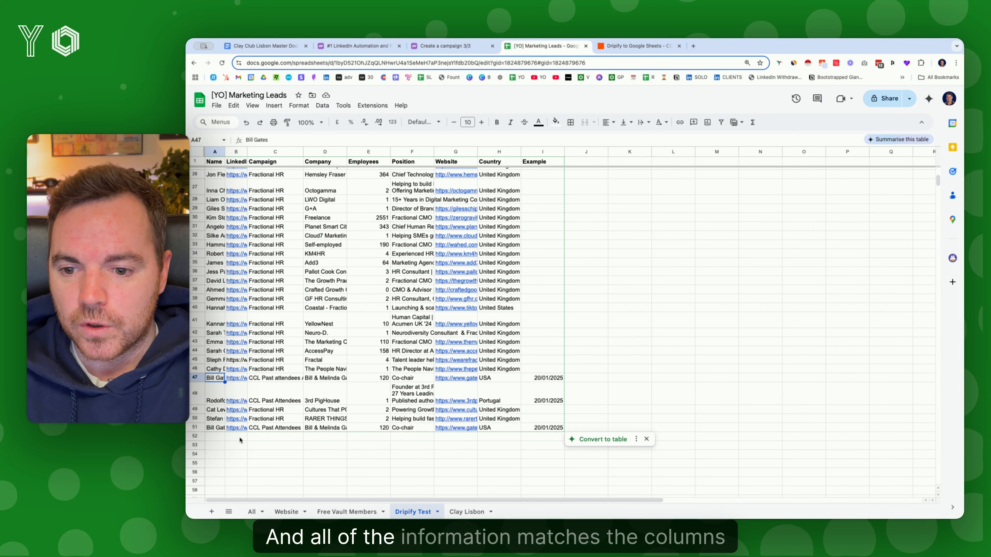
scroll(327, 277, "down", 10)
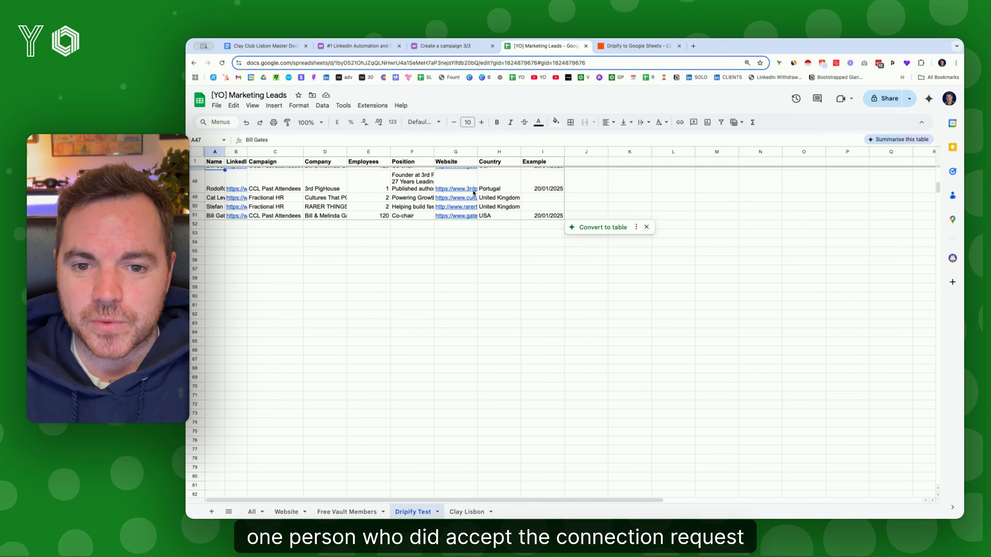
Step: Check the Example dates of the CCL Past Attendees rows and publish the new version of the Zap
left_click(525, 188)
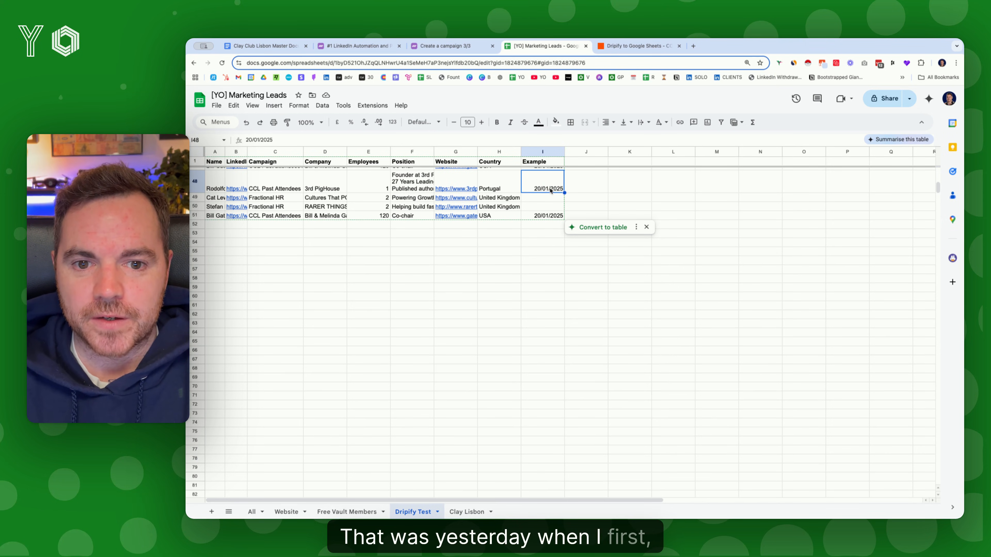
double_click(547, 216)
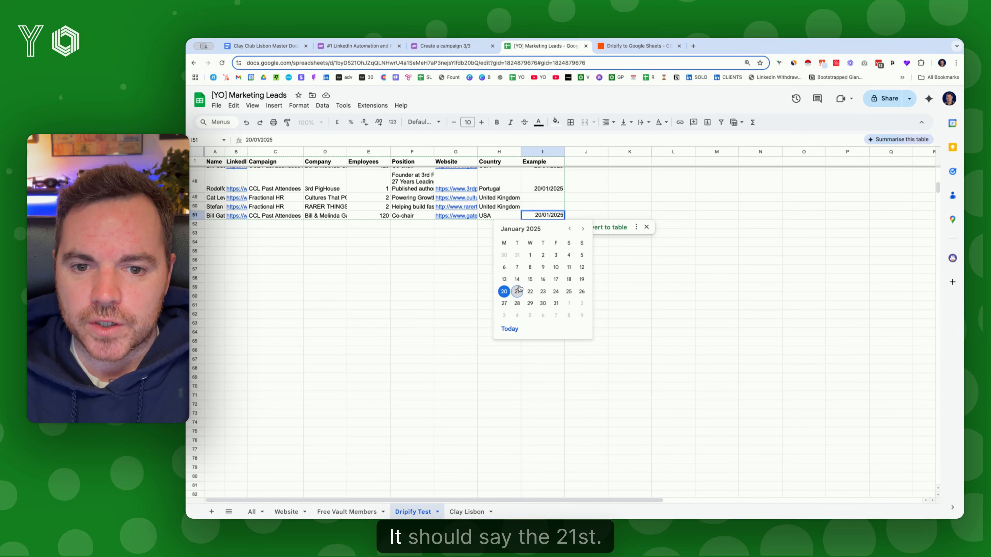
left_click(635, 47)
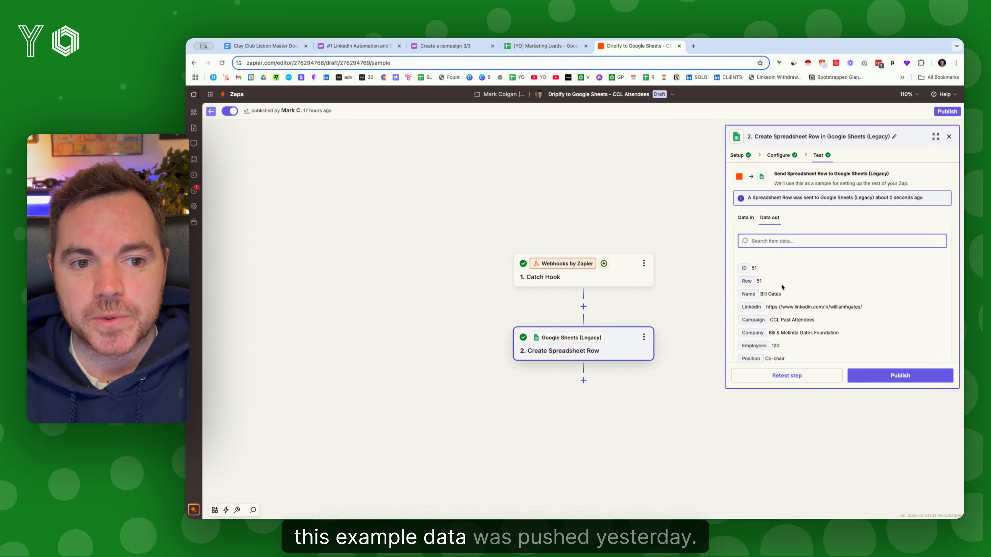
left_click(886, 376)
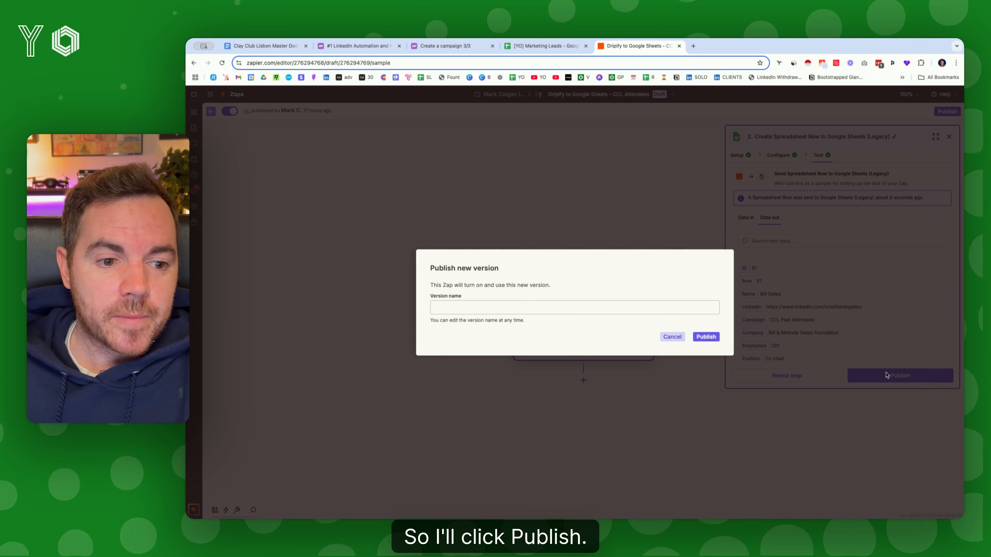
left_click(704, 337)
left_click(546, 45)
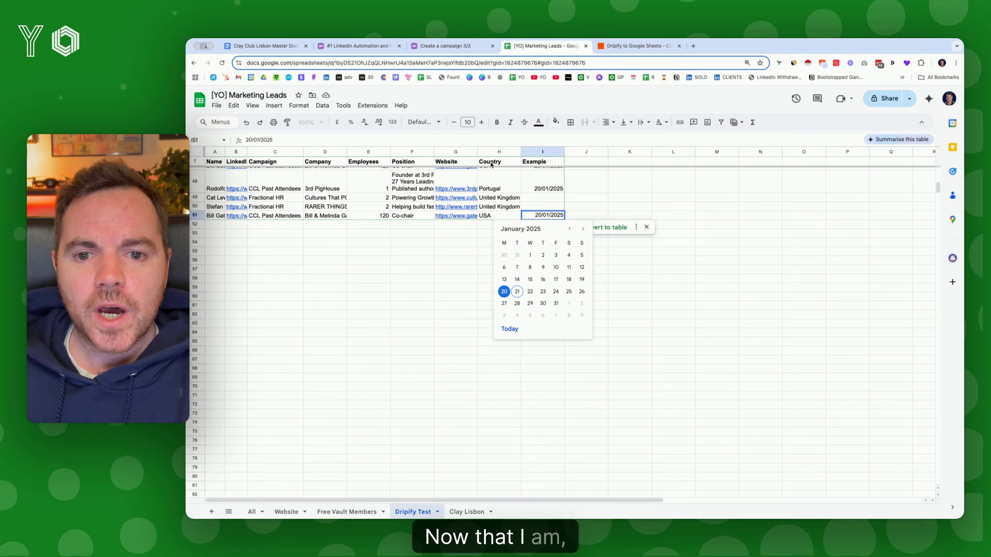
Step: Try the campaign's lead exclusions for no profile photo, less than 500 connections and same leads found in other campaigns, clearing each again
left_click(445, 46)
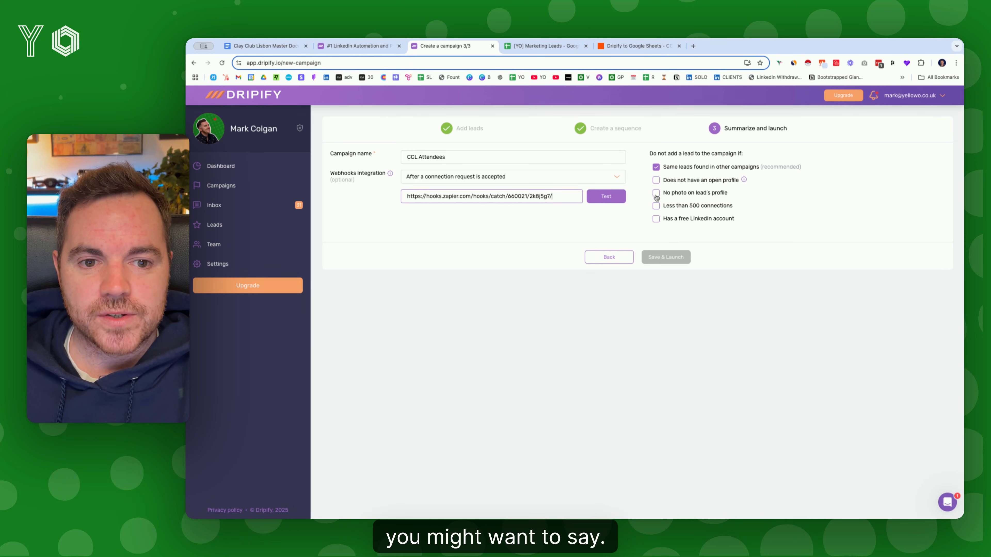
left_click(657, 196)
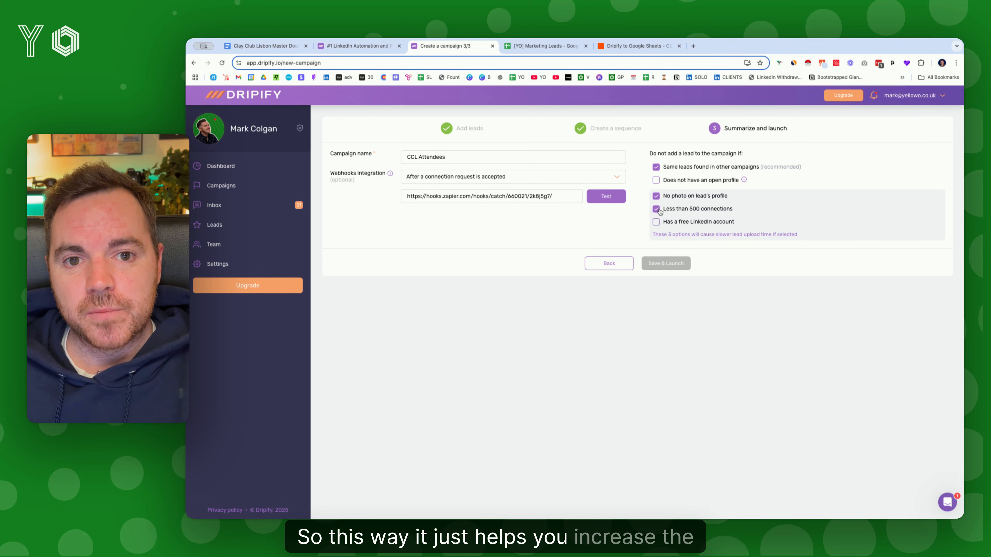
left_click(657, 209)
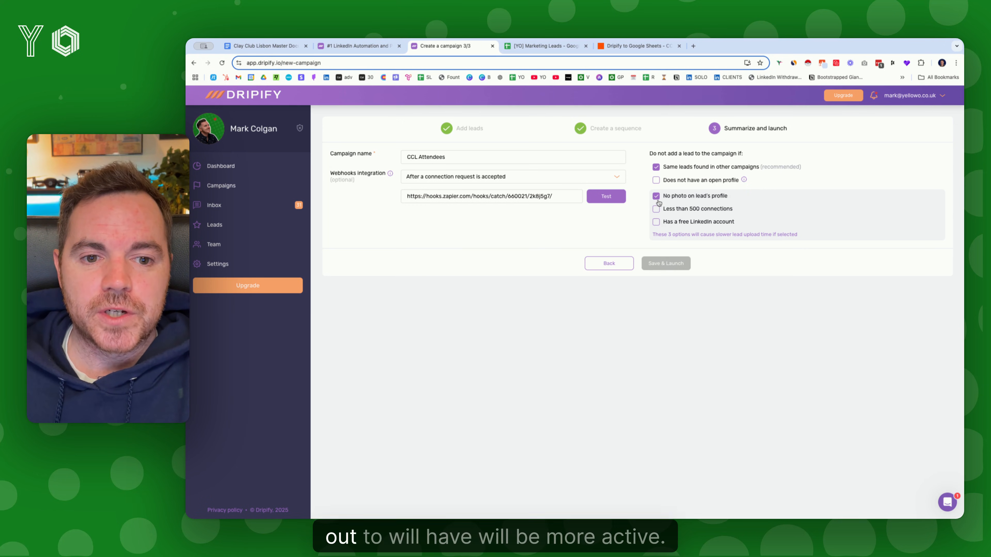
left_click(657, 197)
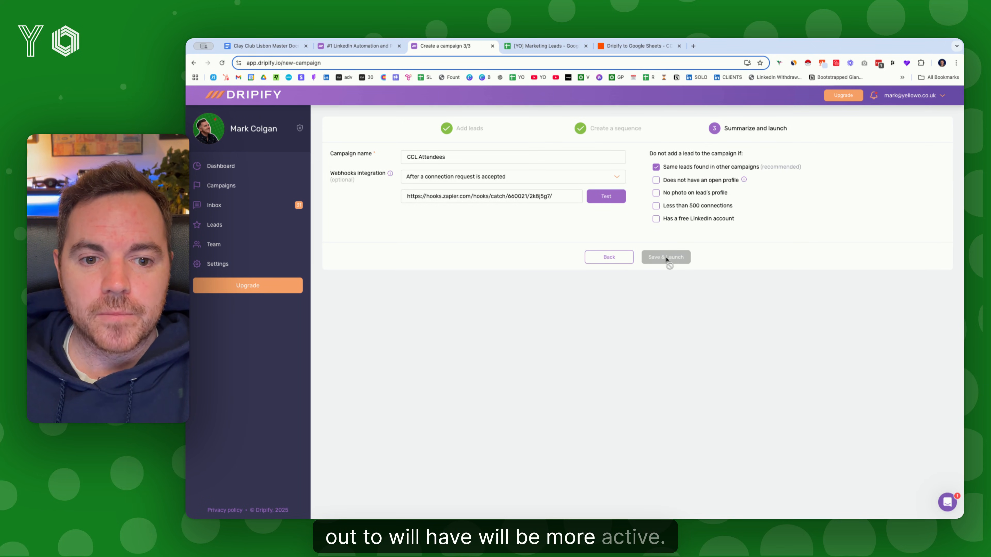
left_click(668, 167)
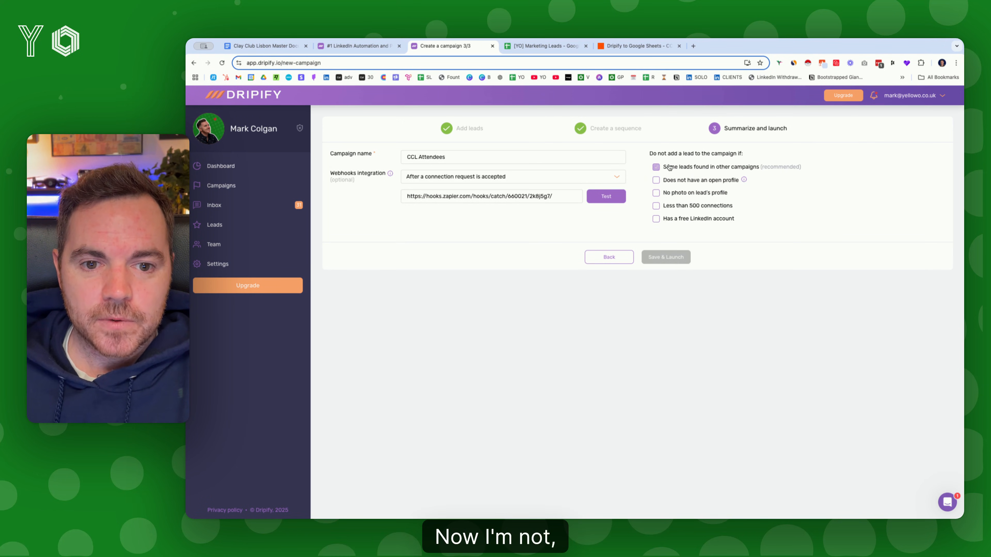
left_click(669, 168)
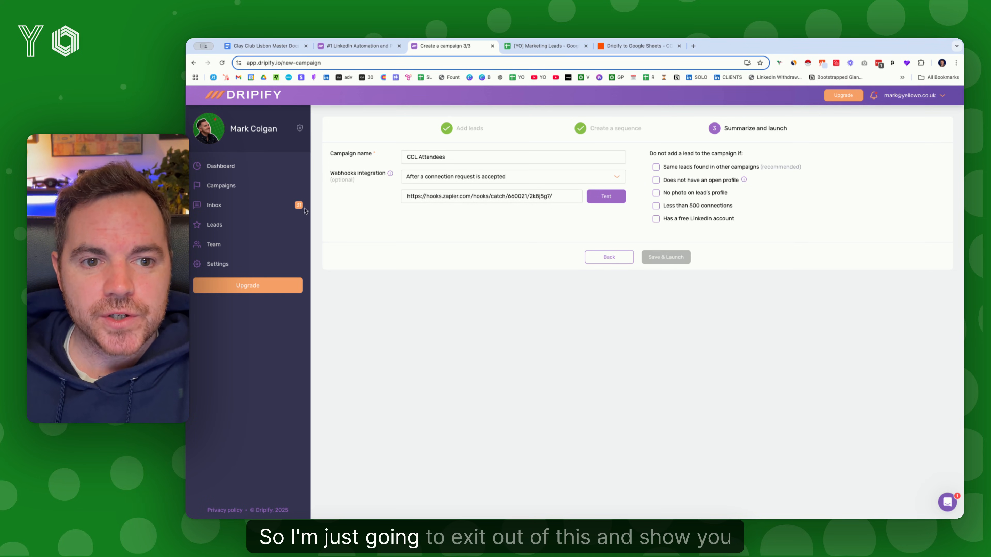
Step: Leave the new campaign without saving it as non-active and open the account's activity limits
left_click(261, 263)
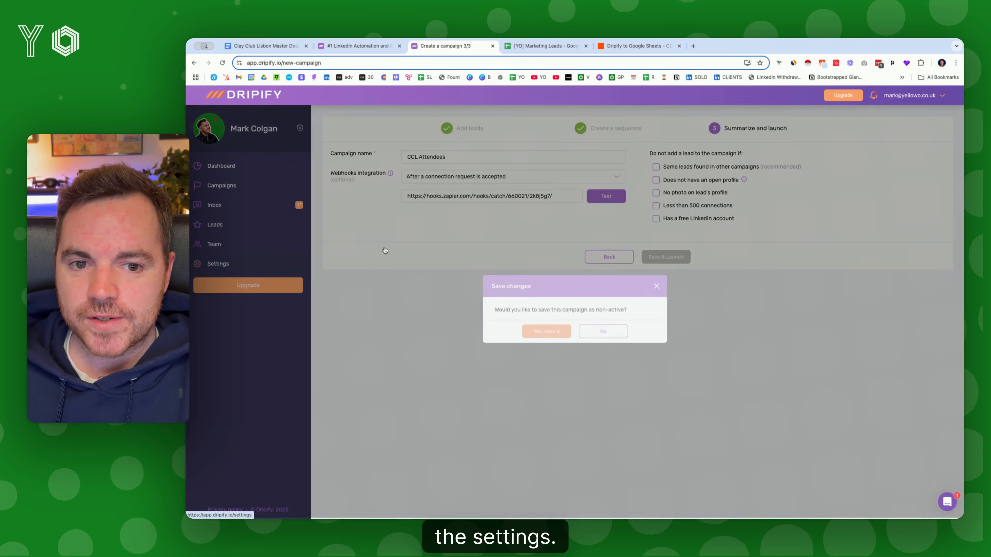
left_click(601, 333)
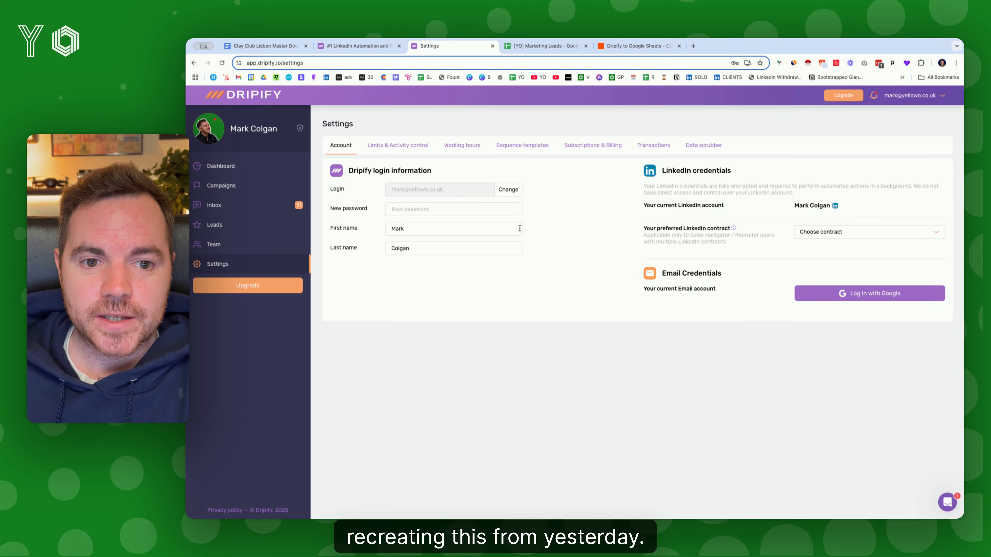
left_click(403, 147)
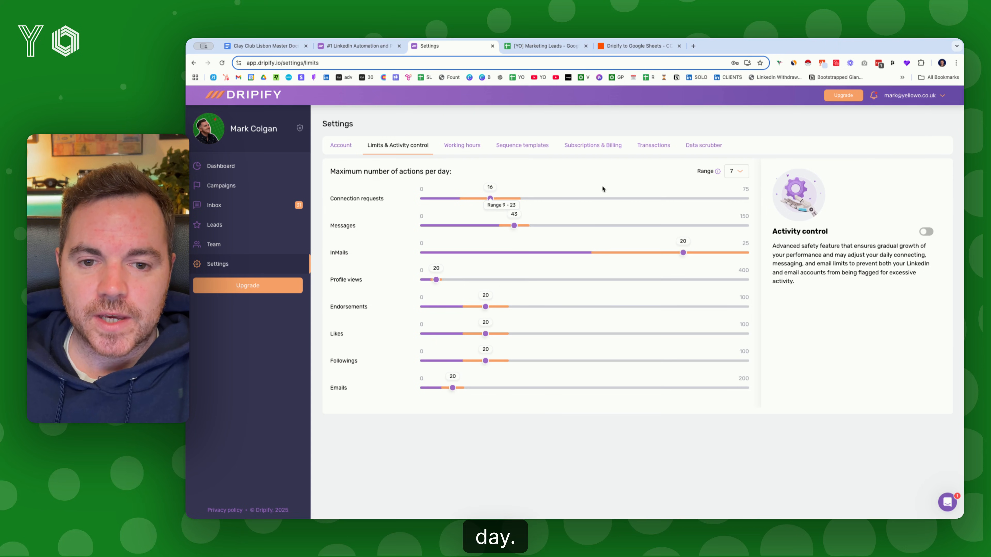
Step: Examine the daily action limits and their ranges, including messages and profile views, and the working hours schedule
mouse_move(717, 172)
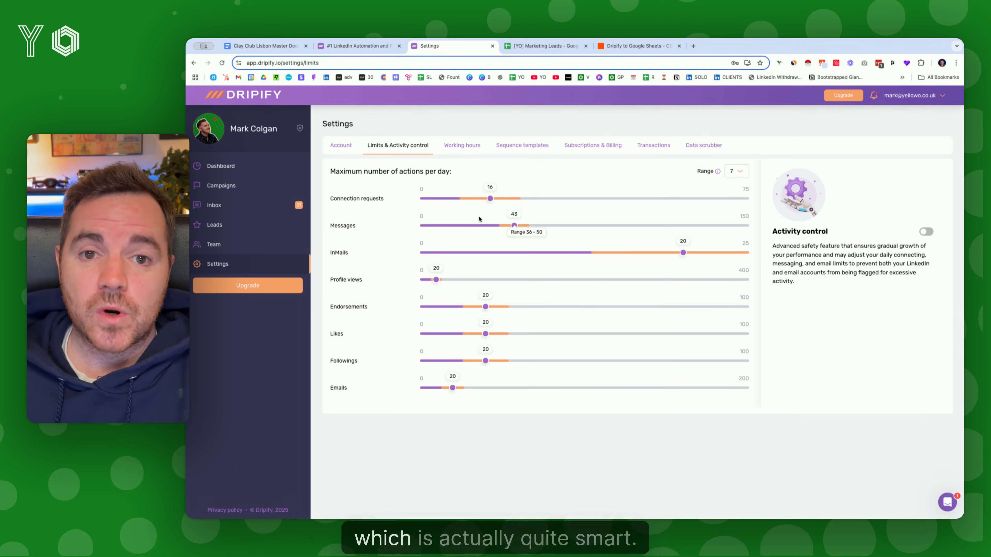
scroll(481, 223, "down", 1)
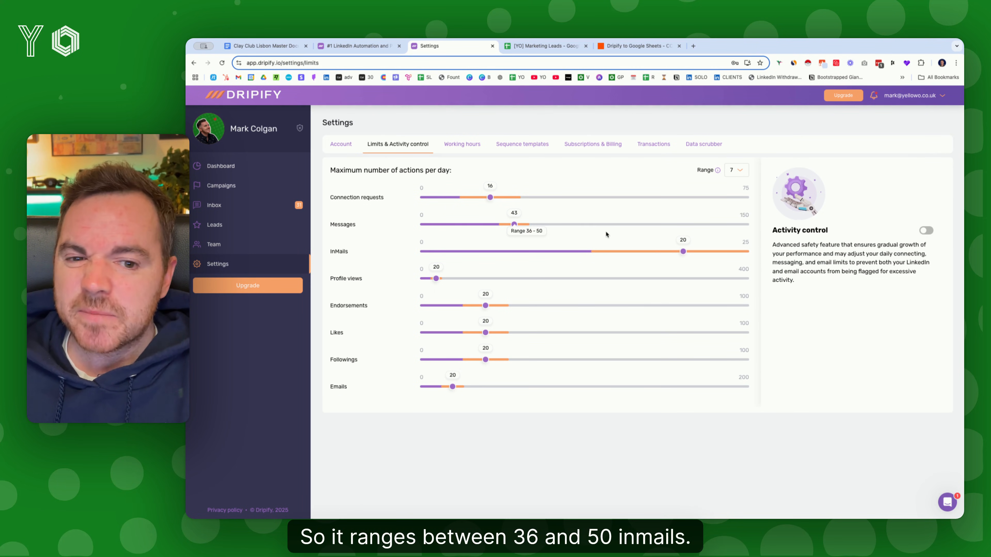
mouse_move(438, 281)
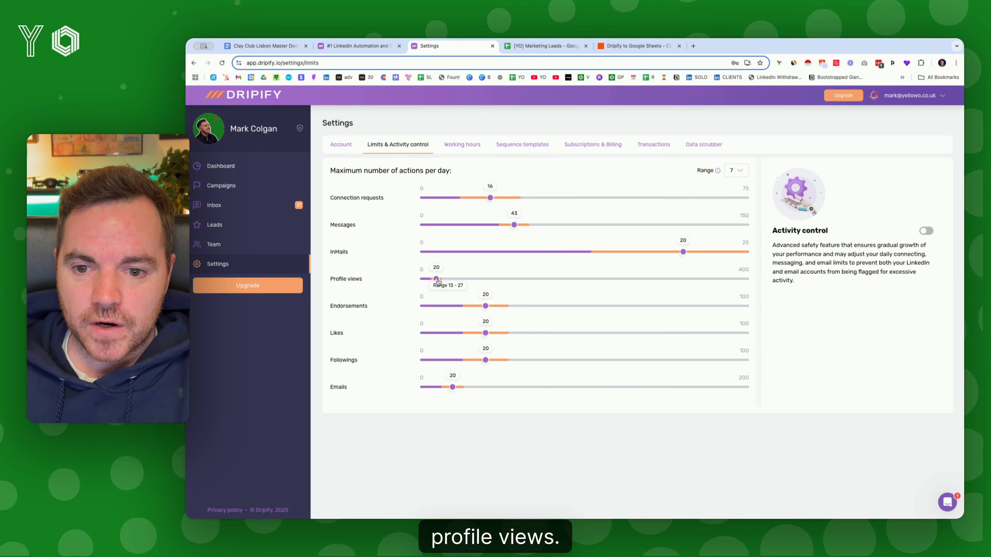
scroll(473, 279, "down", 1)
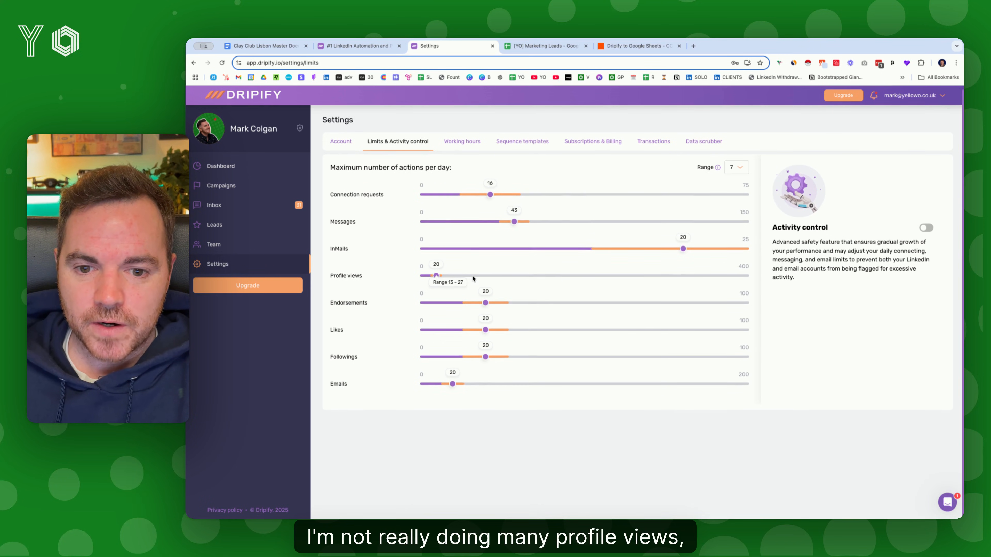
mouse_move(435, 384)
scroll(460, 370, "up", 1)
mouse_move(484, 356)
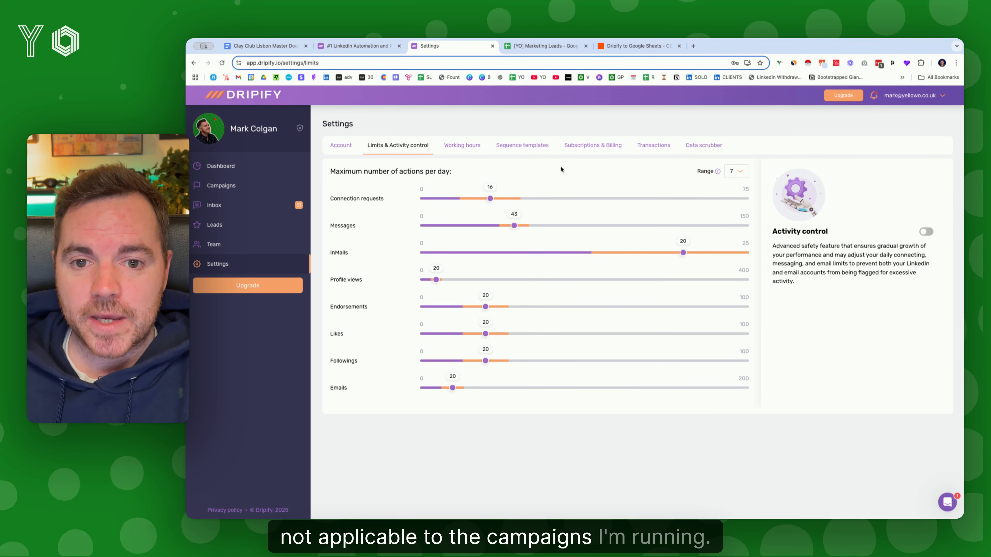
left_click(462, 146)
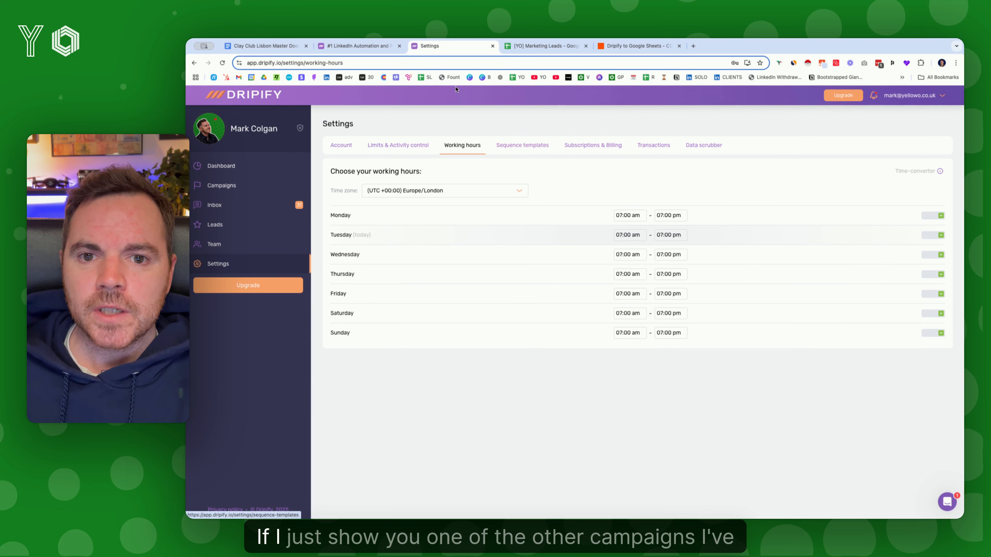
Step: Open the existing "Fractional CMO UK (2nd)" campaign and display its sequence
left_click(234, 193)
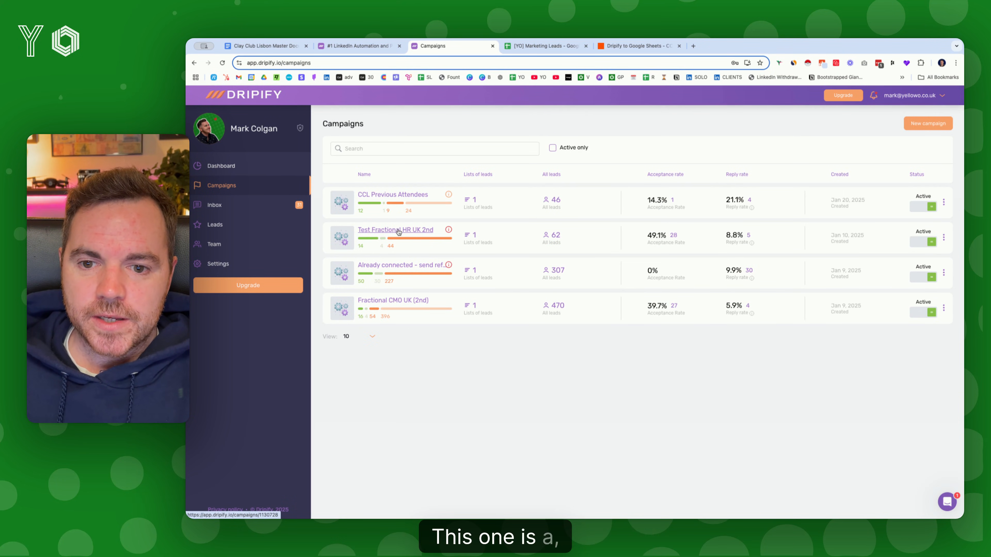
left_click(409, 302)
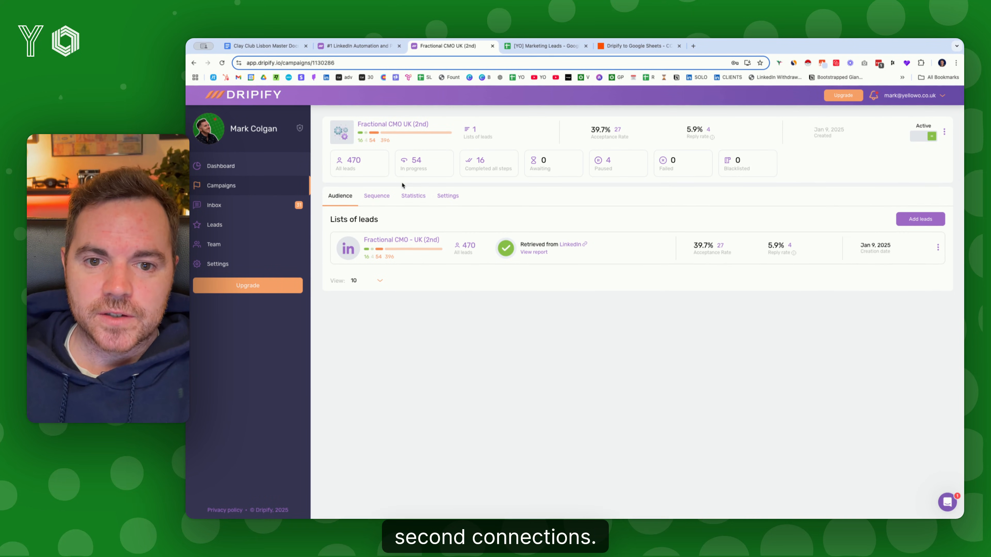
left_click(376, 196)
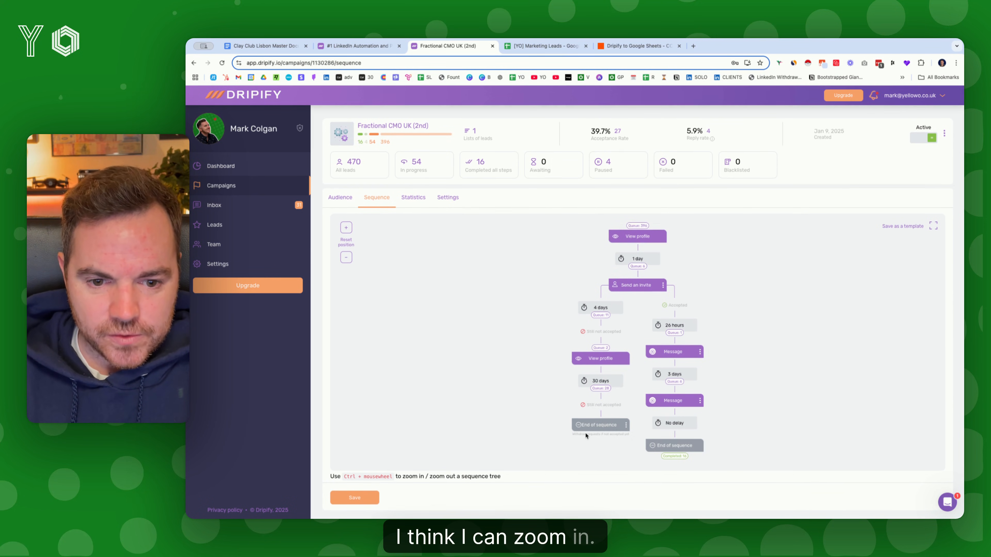
Step: Examine the delays and actions in the sequence's accepted and still-not-accepted branches at a larger scale
left_click(345, 228)
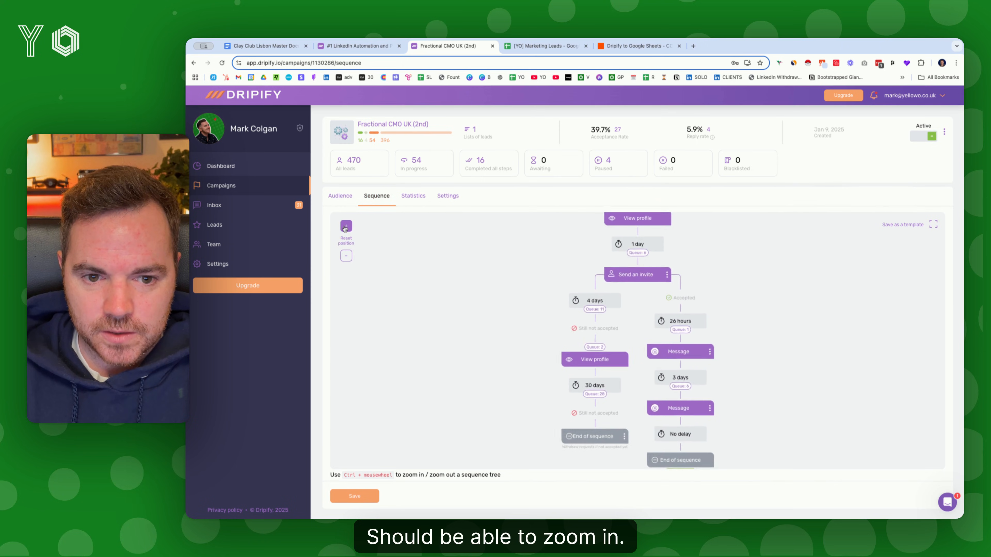
scroll(579, 430, "down", 1)
left_click_drag(579, 430, 573, 339)
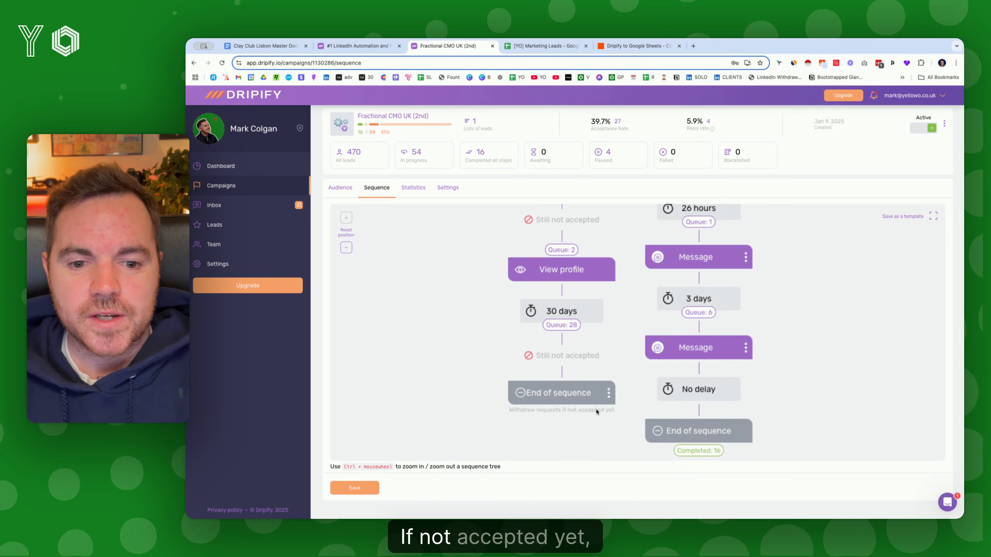
scroll(736, 340, "up", 1)
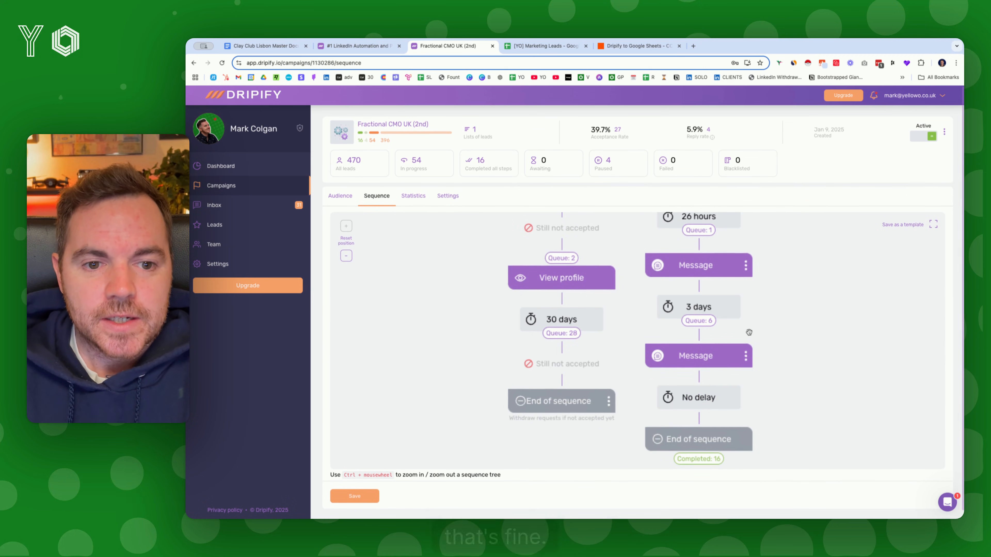
left_click_drag(801, 303, 794, 411)
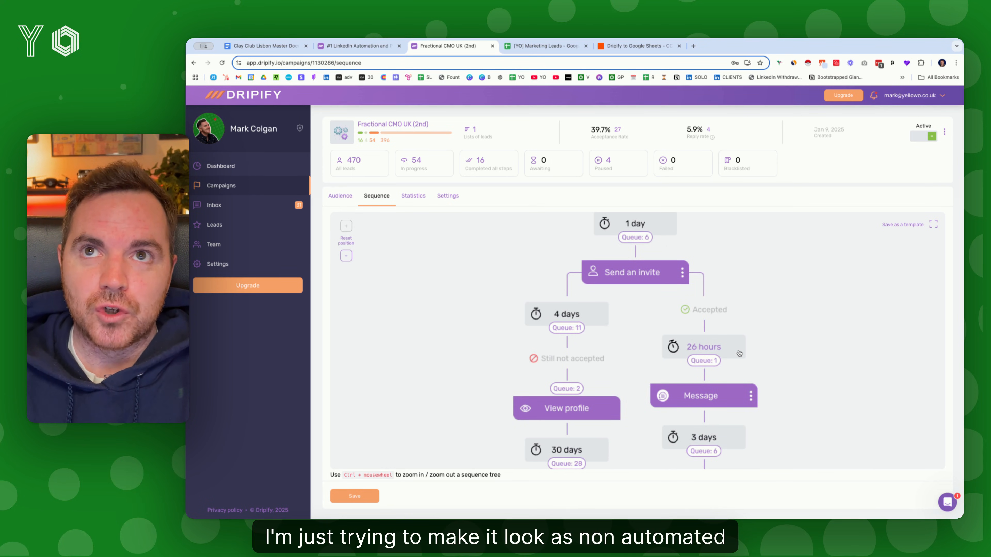
scroll(744, 373, "down", 2)
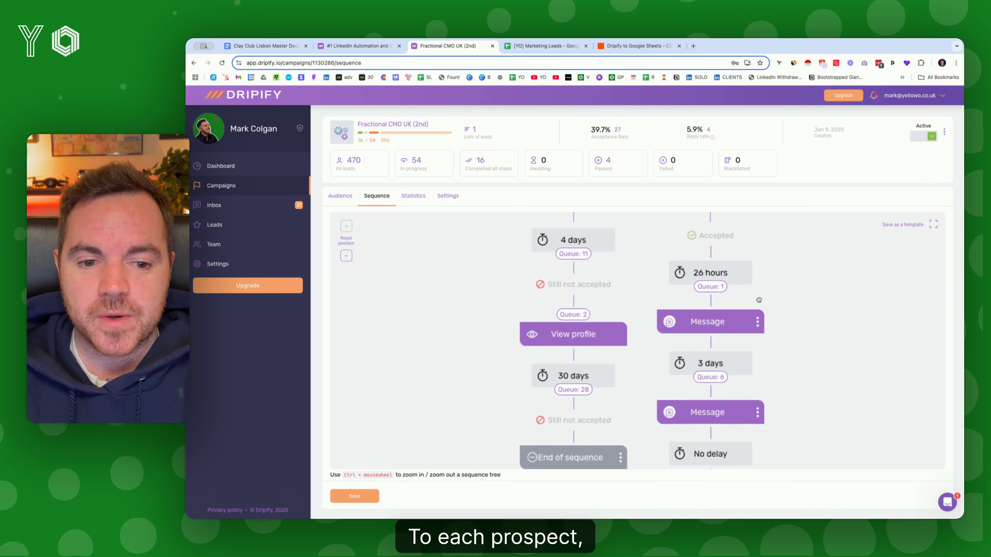
Step: Open the first message after the accepted invite with its editor fully in view and read the text from the beginning
left_click(712, 312)
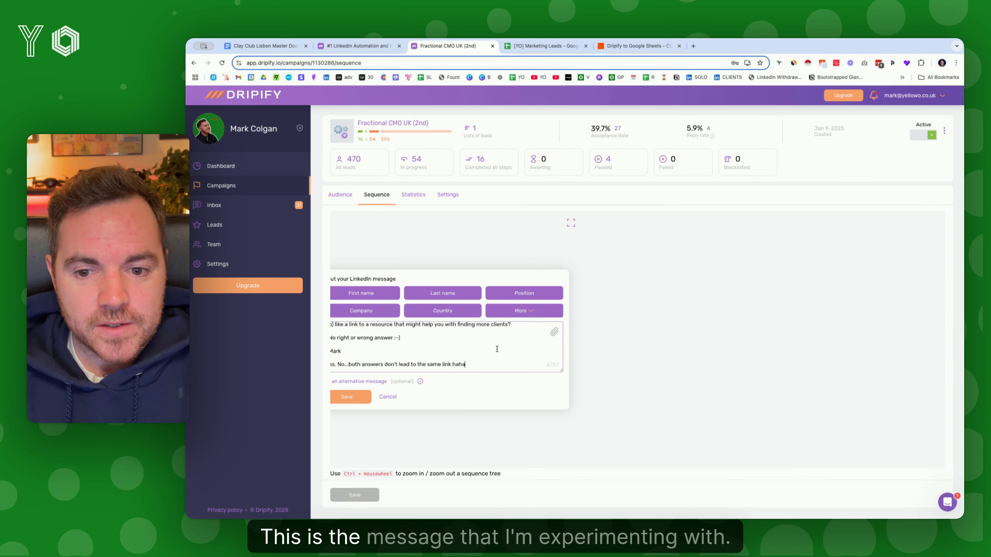
left_click(541, 247)
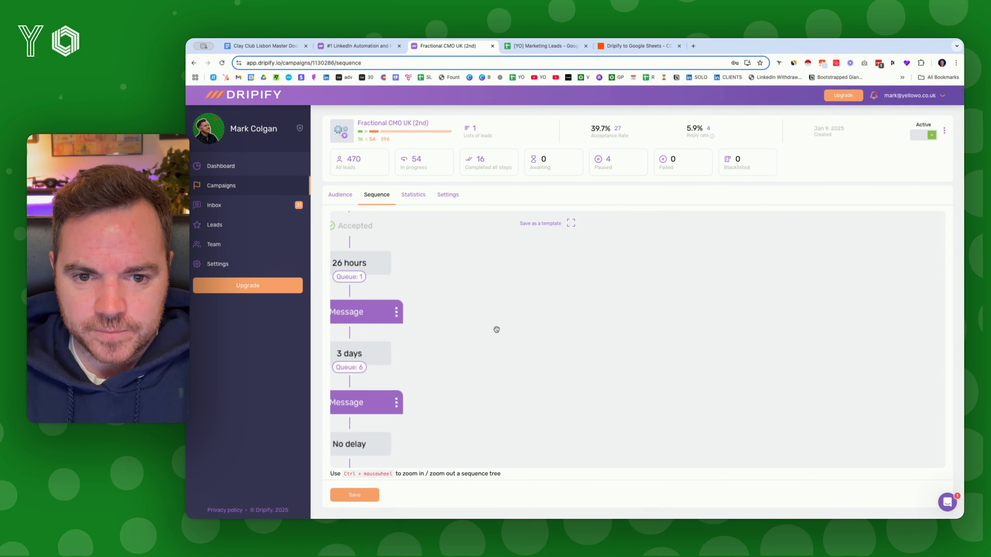
left_click_drag(462, 275, 856, 354)
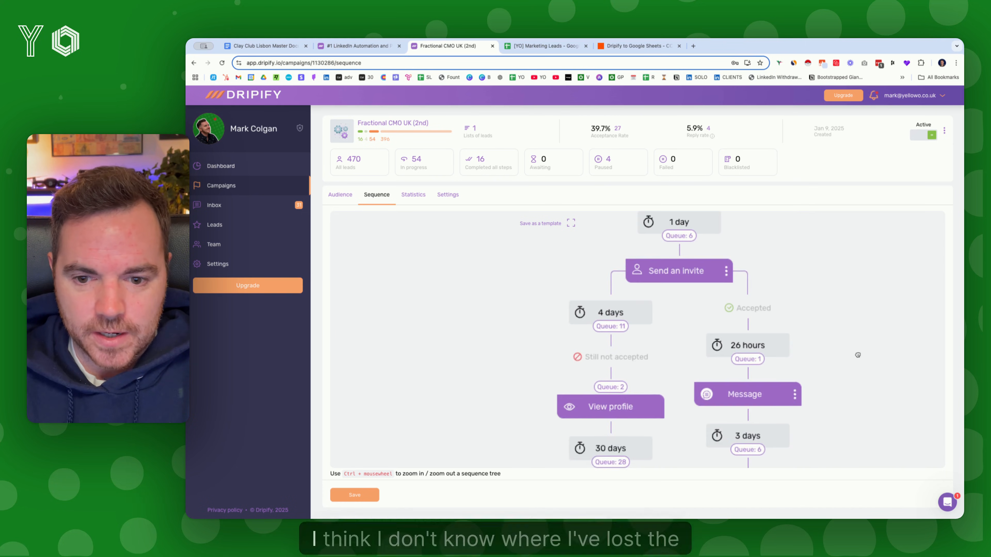
left_click_drag(398, 254, 589, 323)
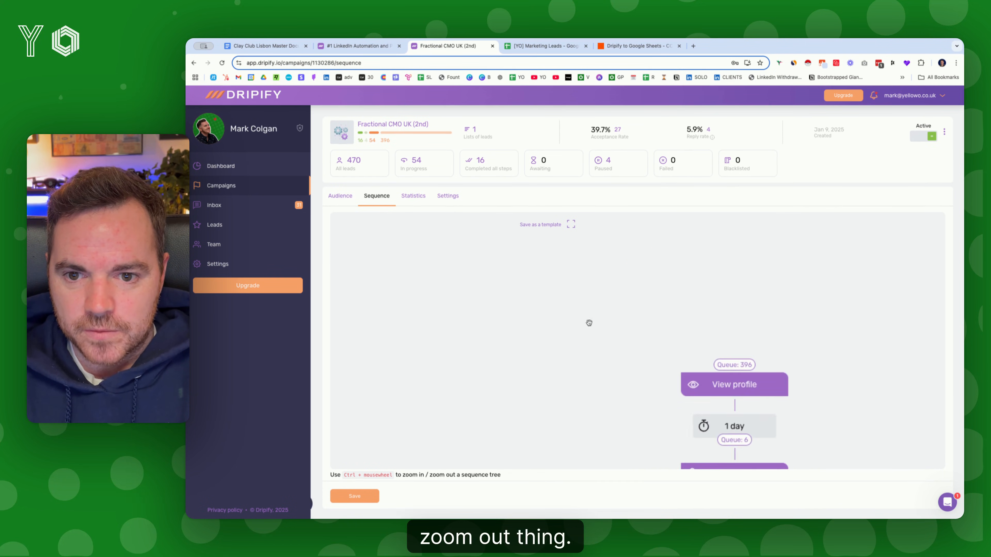
left_click_drag(601, 372, 436, 186)
left_click_drag(661, 464, 840, 358)
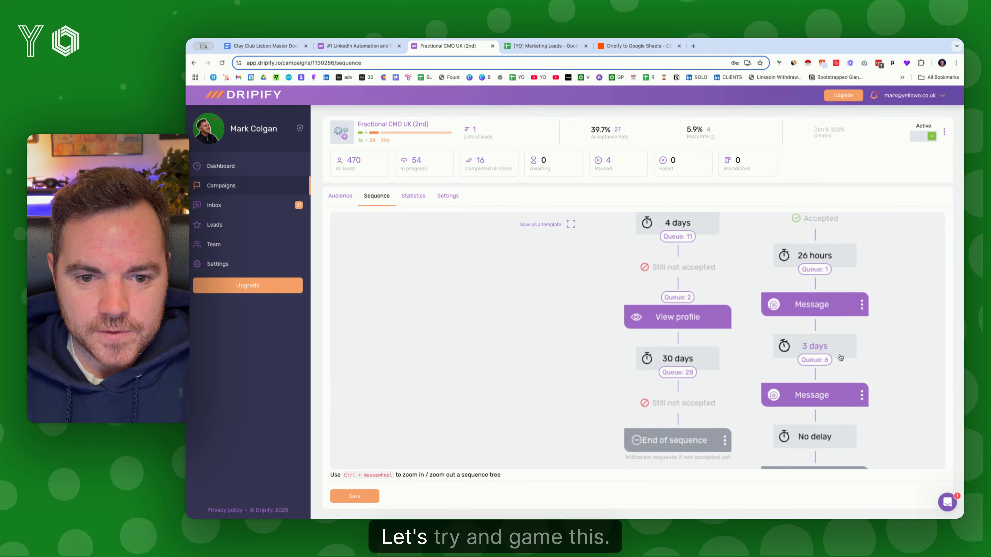
left_click(832, 303)
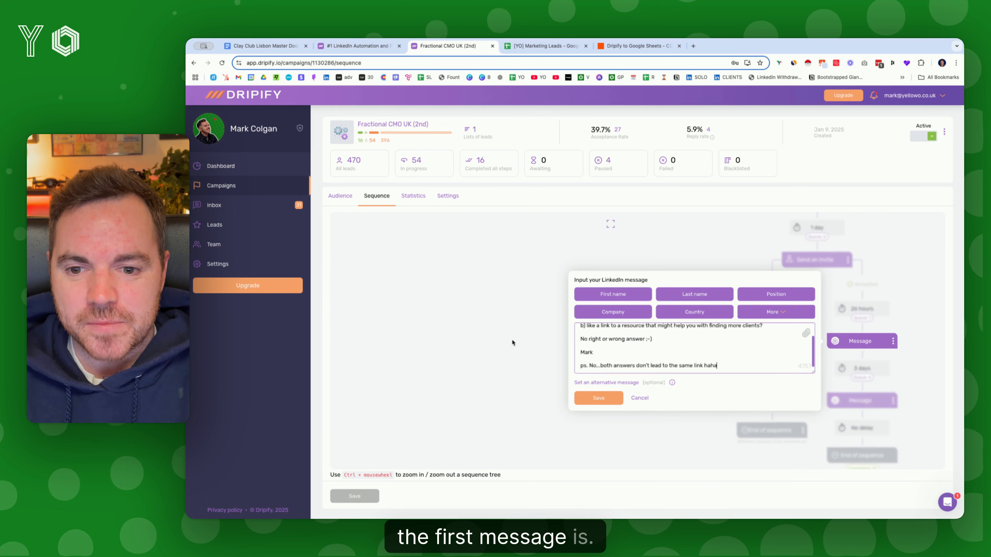
scroll(657, 344, "up", 2)
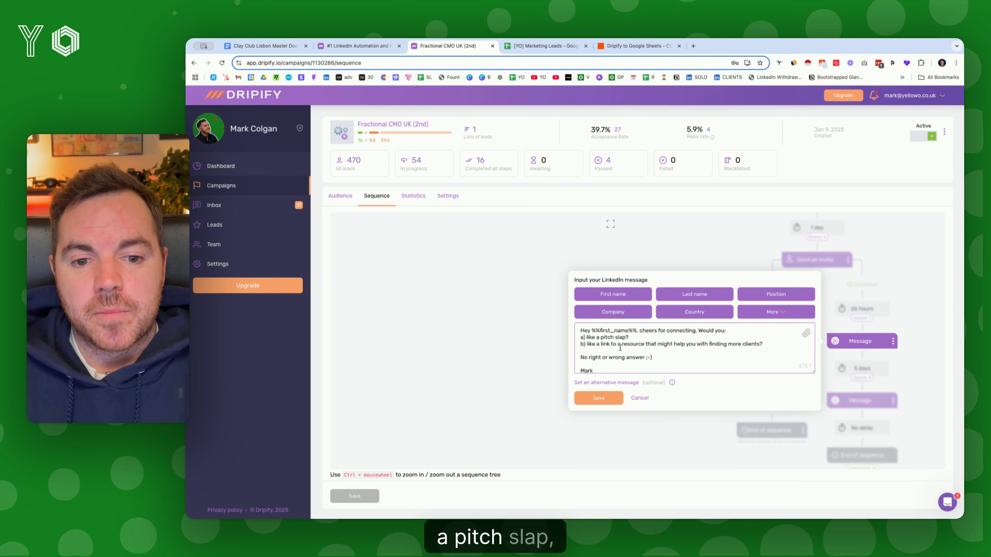
Step: Read the rest of the first accepted-branch message through its postscript and close the editor without saving
scroll(649, 347, "down", 2)
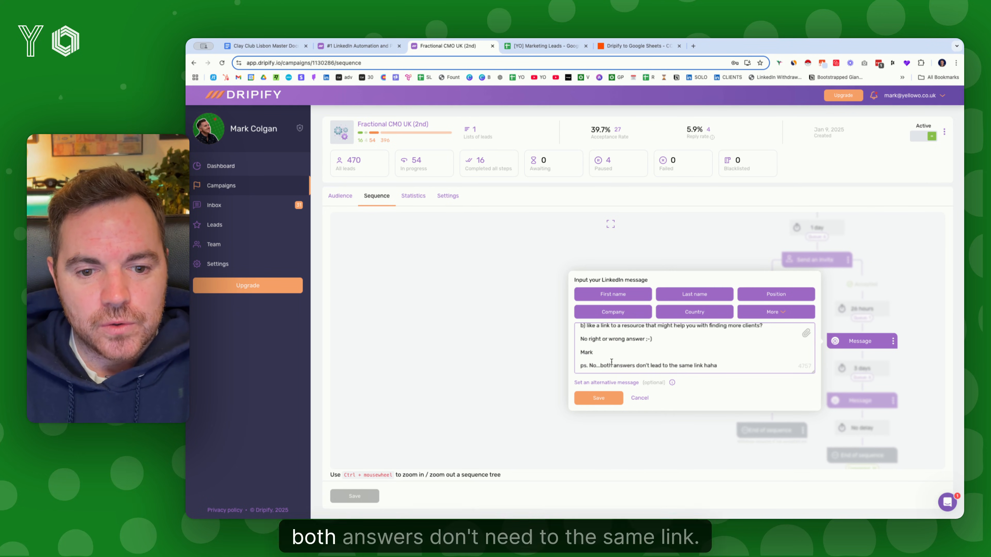
scroll(632, 356, "down", 1)
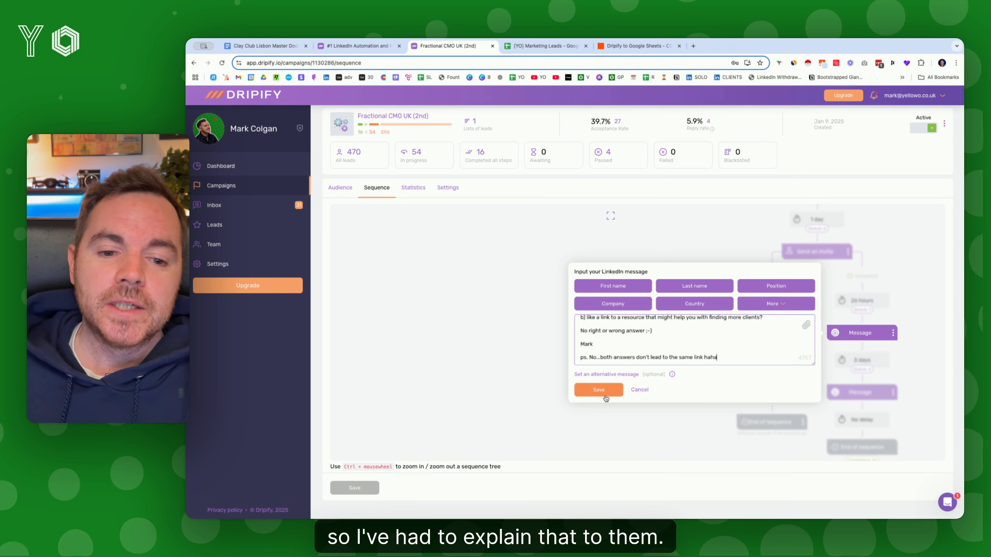
left_click(639, 391)
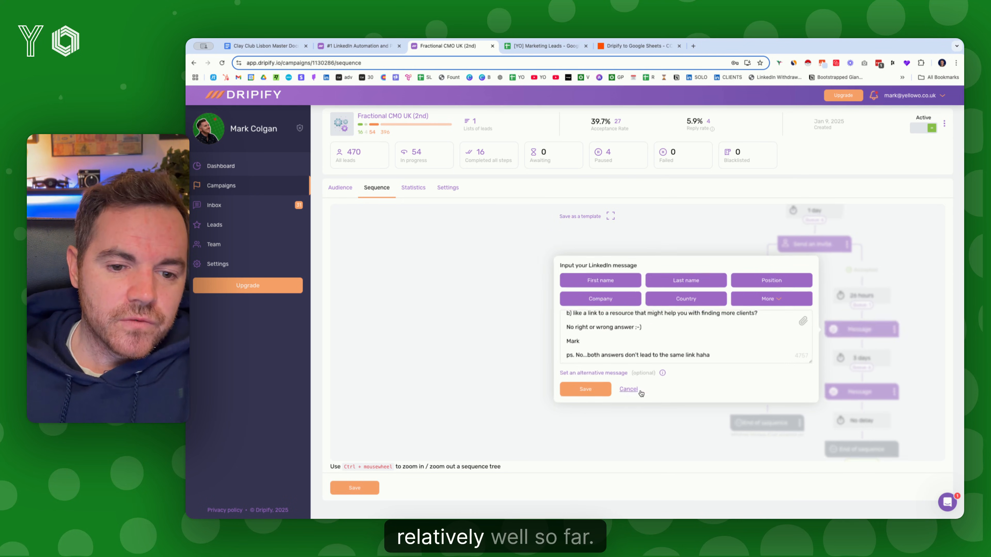
Step: Open the follow-up message after the 3-day delay in the accepted branch, with its editor fully in view from the beginning
left_click(851, 386)
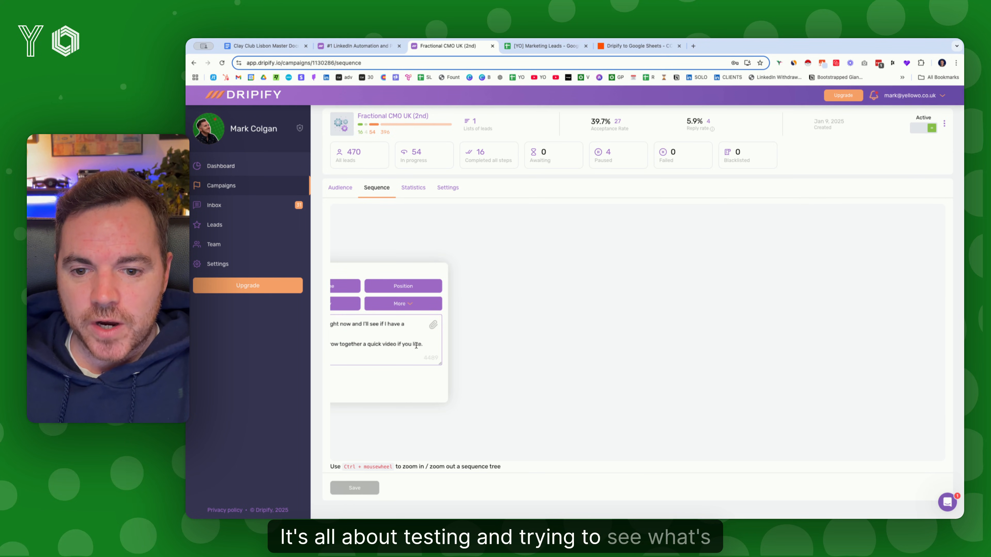
left_click(548, 391)
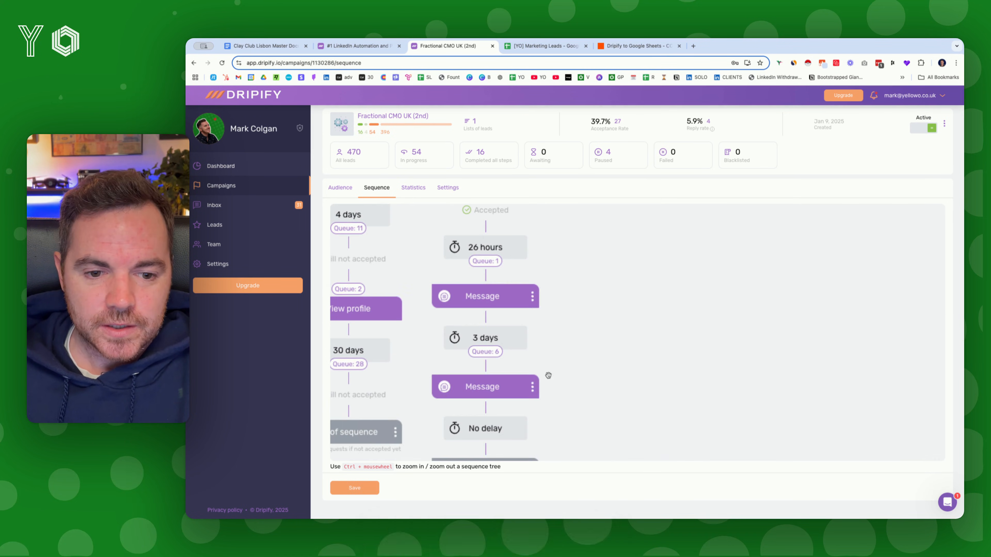
left_click(506, 390)
scroll(694, 337, "up", 5)
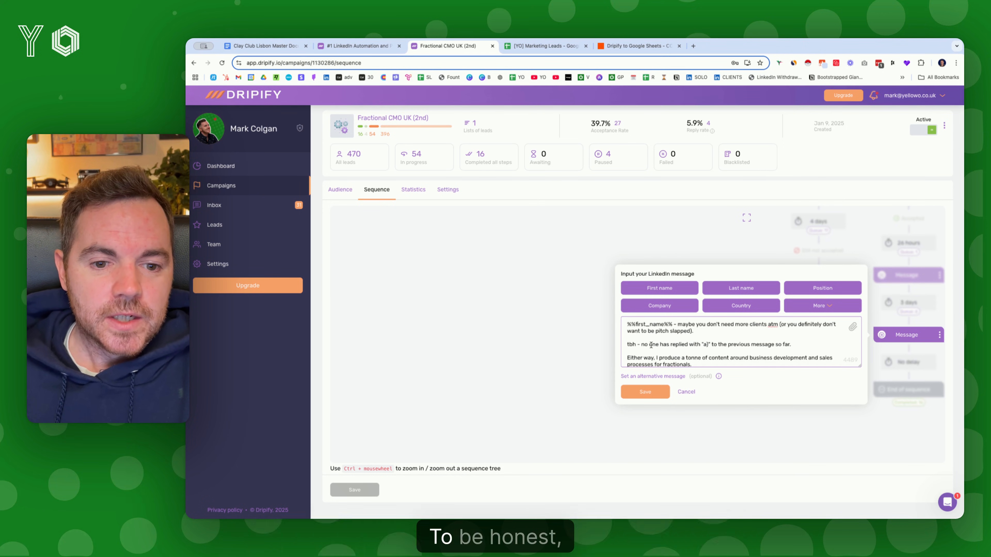
Step: Read the follow-up message through to its sign-off, including the content and quick video offer, and close its editor
scroll(648, 345, "down", 2)
scroll(663, 344, "down", 2)
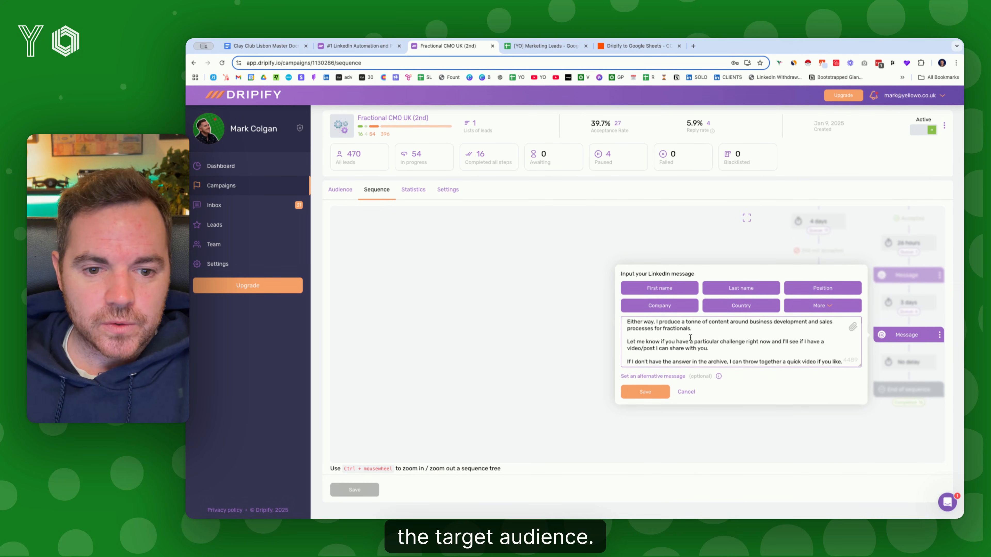
scroll(702, 338, "down", 2)
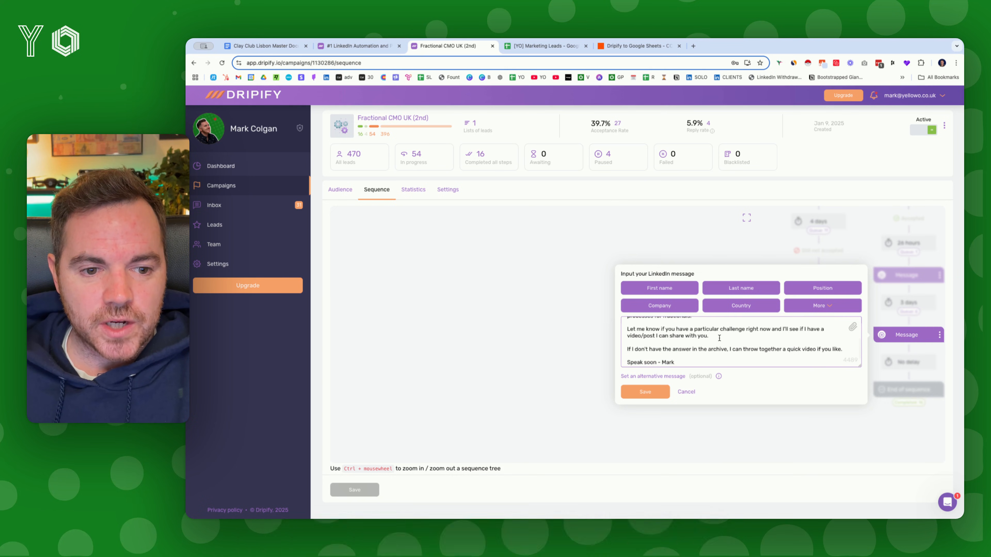
scroll(719, 338, "down", 1)
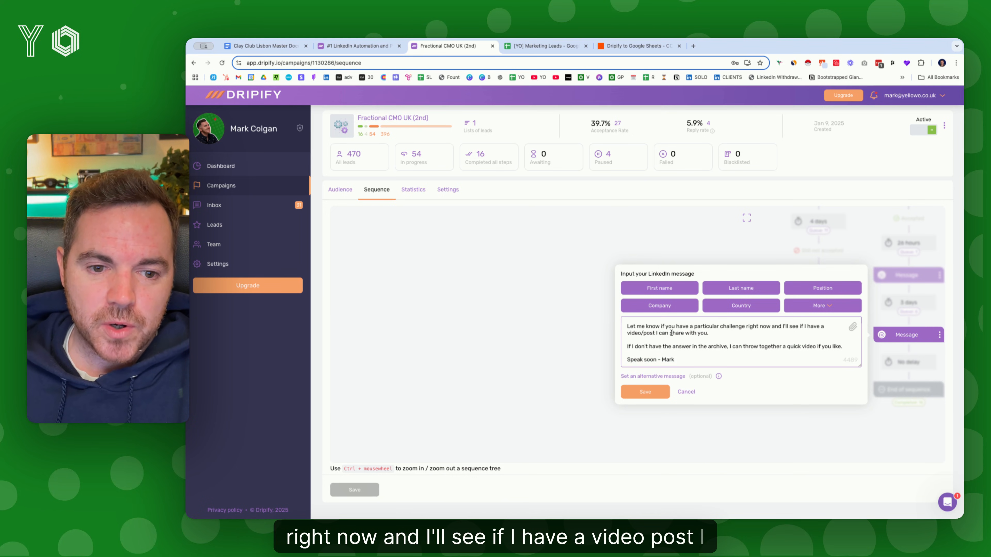
scroll(664, 337, "down", 1)
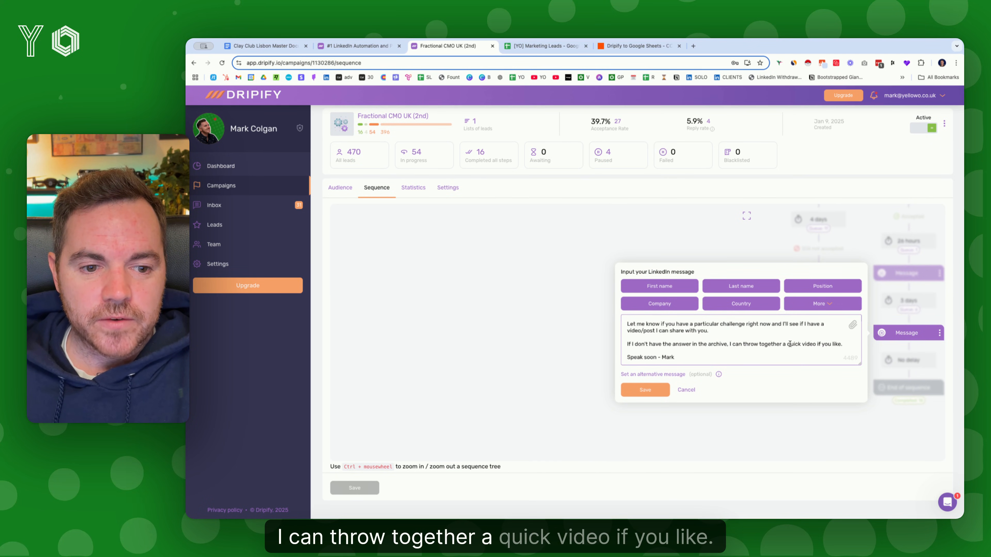
left_click(658, 391)
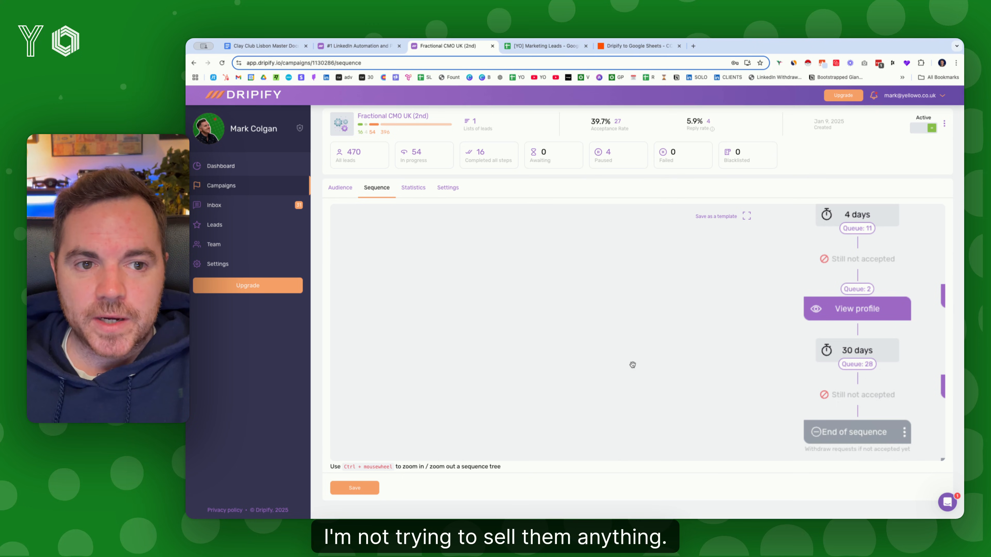